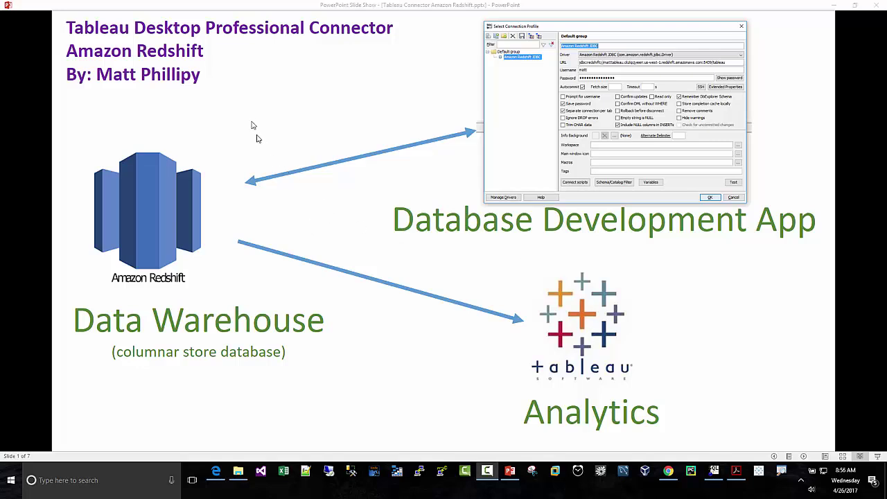
- Show and dismiss the Tableau Connect screenshot, then advance to the author profiles slide 2
left_click(244, 92)
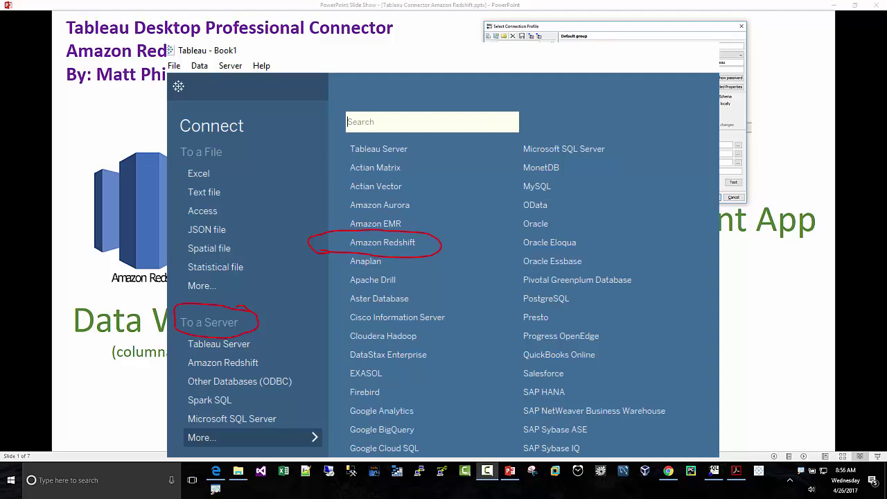
left_click(172, 221)
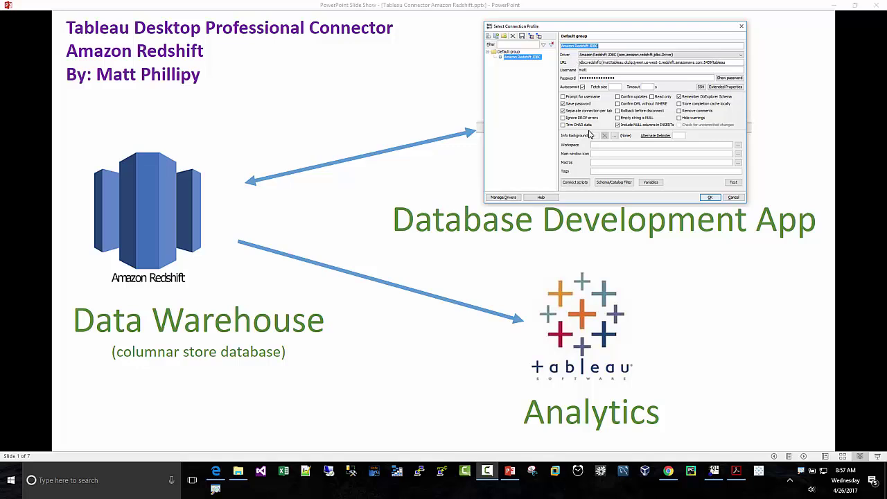
left_click(258, 178)
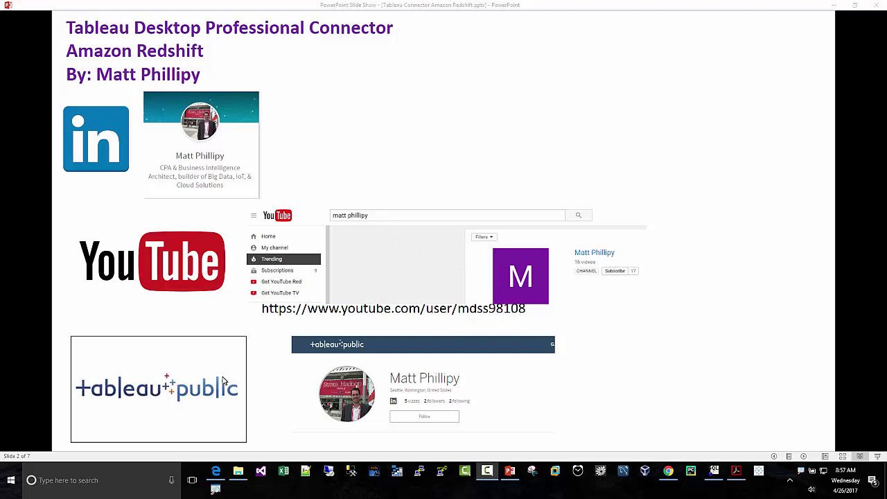
- Advance past the Redshift architecture diagram to the WARNING slide 4 on security and cost
left_click(422, 358)
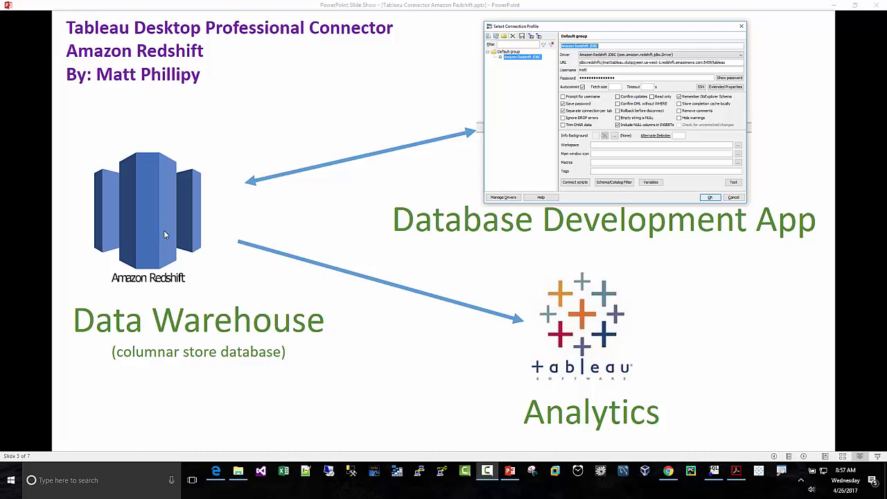
left_click(169, 196)
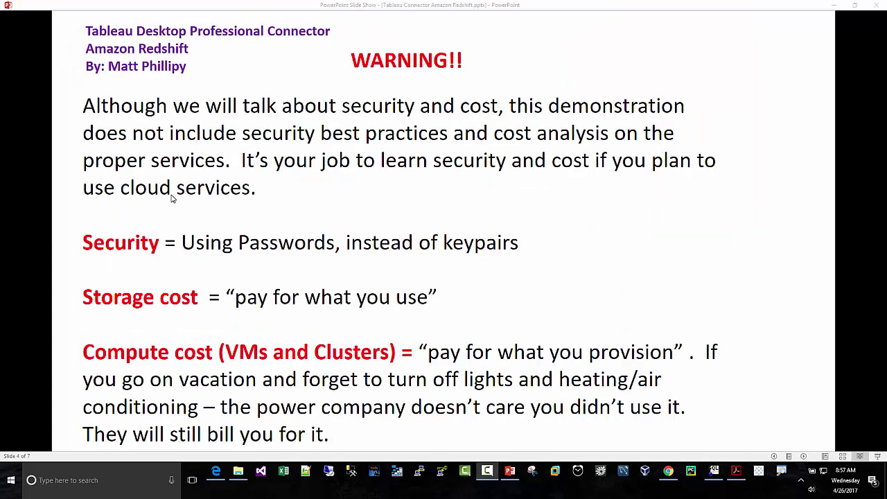
- Advance to the six-step agenda slide with Launch Redshift Cluster as step 1
left_click(332, 170)
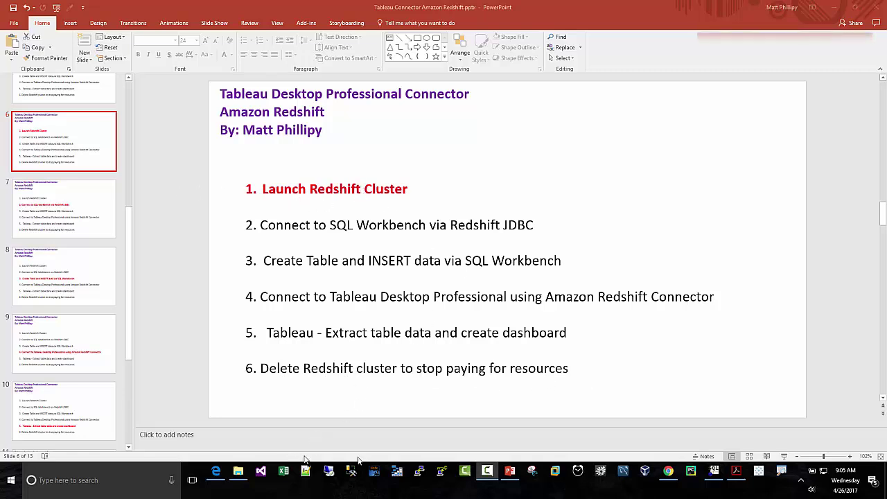
- Switch to the AWS console in the browser and start the Redshift Launch cluster wizard
left_click(668, 471)
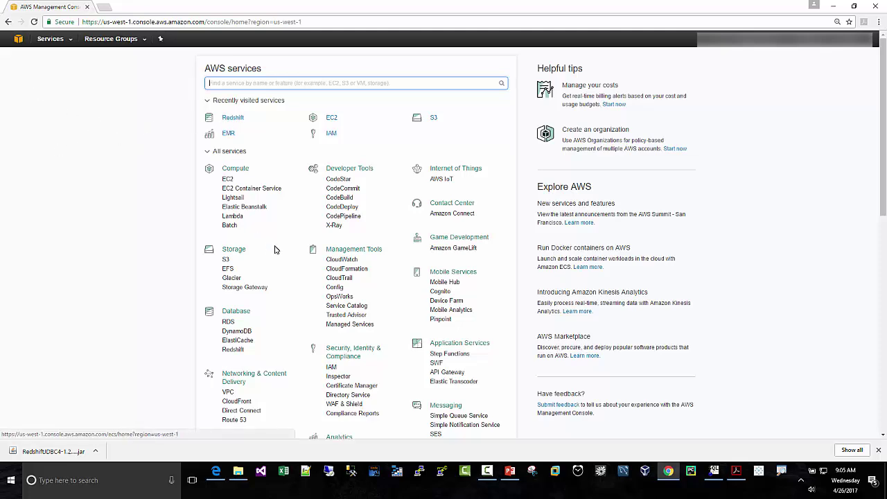
scroll(289, 302, "down", 2)
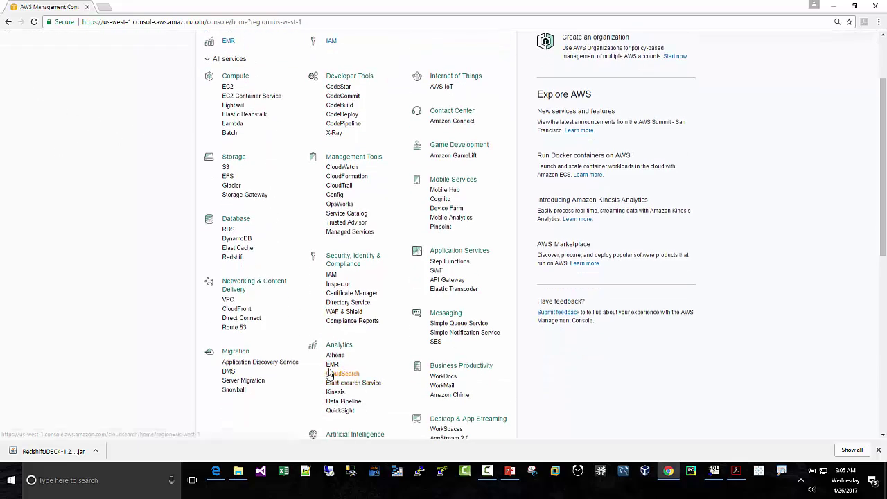
scroll(287, 368, "down", 2)
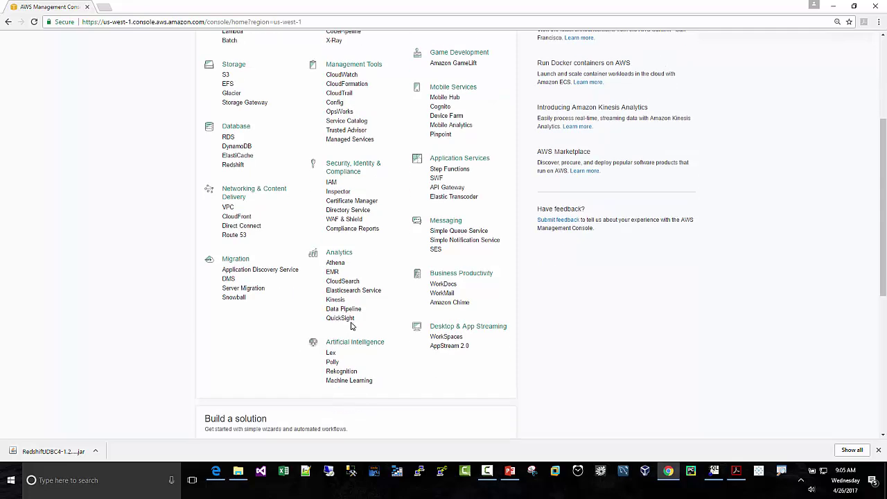
scroll(277, 312, "up", 1)
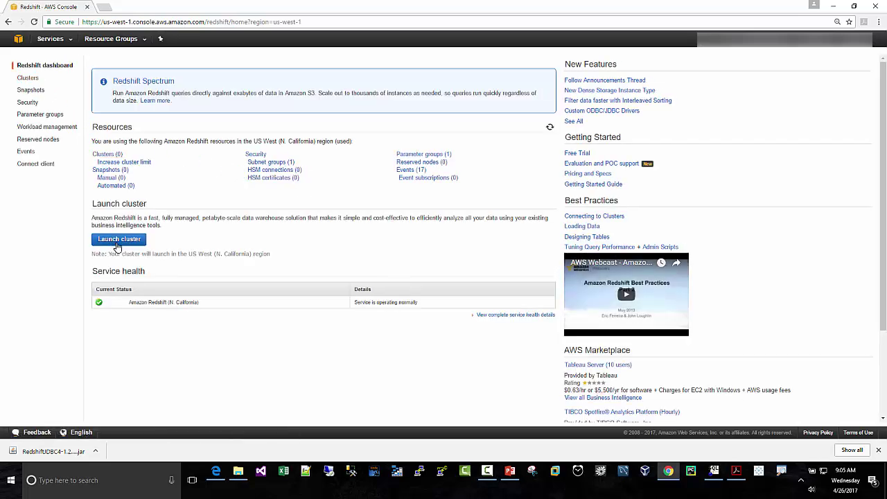
left_click(116, 243)
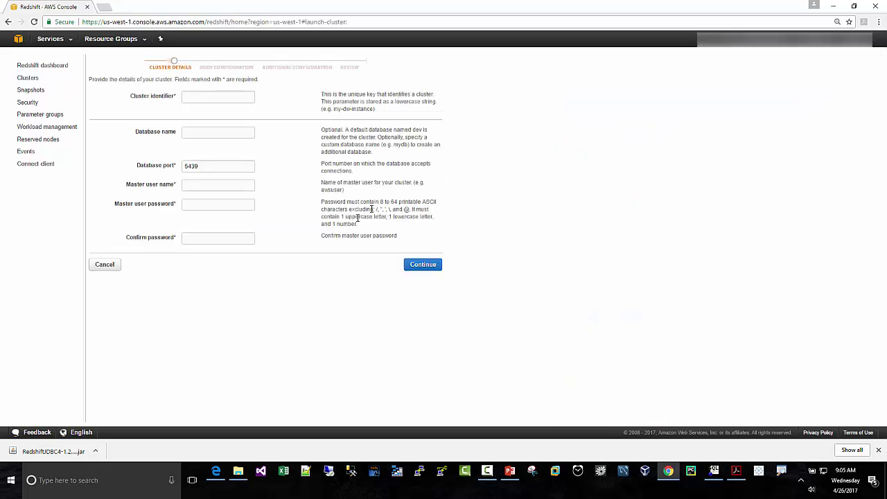
- Enter the cluster identifier, database name 'tableau', master user name and password, and submit the details
left_click(208, 96)
type("matt")
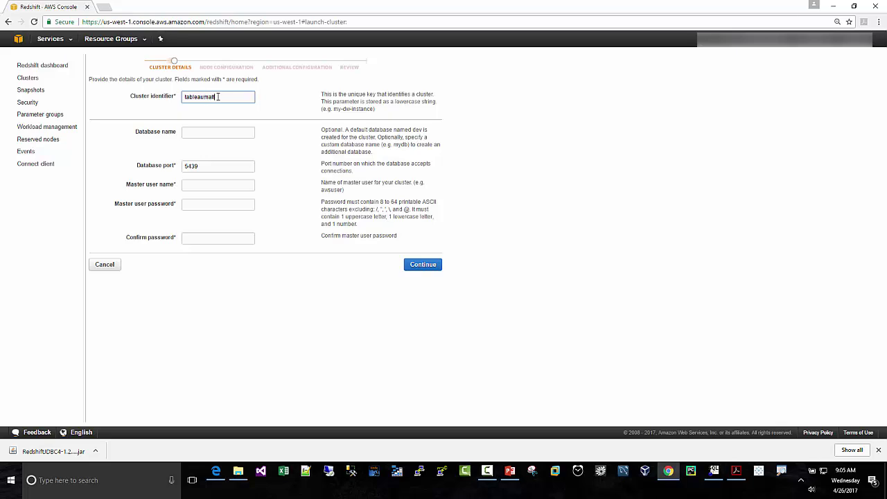
key("Tab")
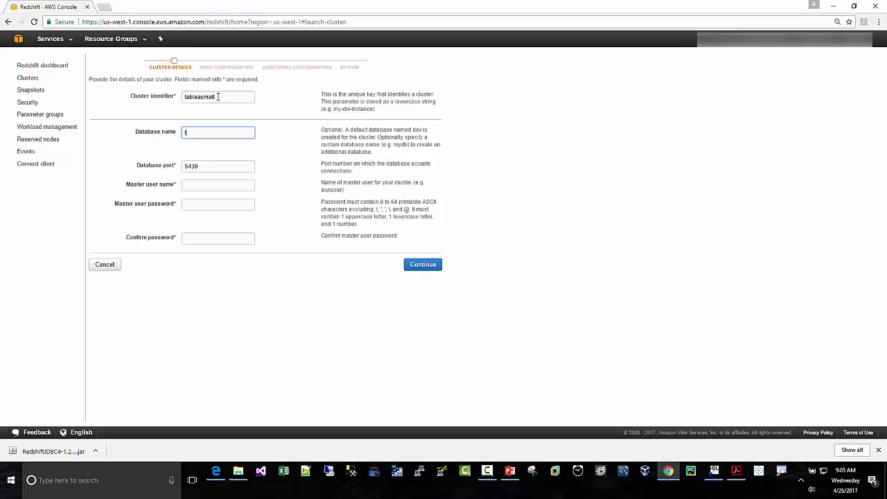
type("tableau")
key("Tab")
key("Tab")
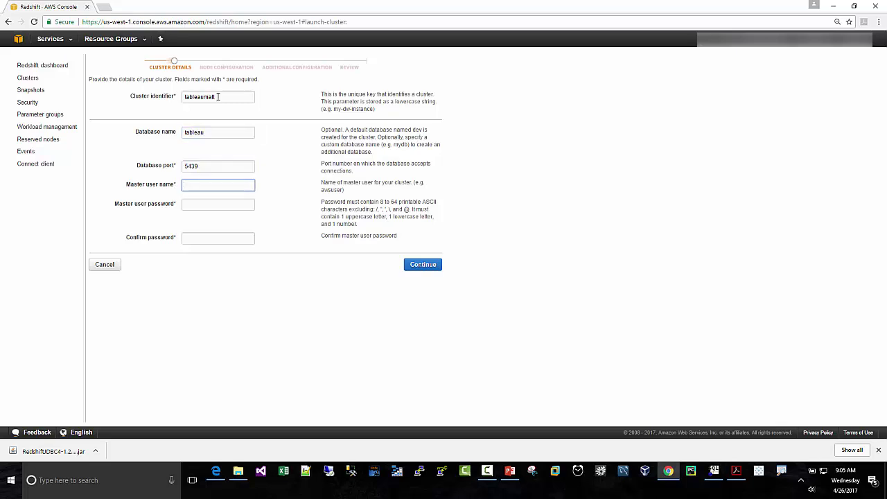
type("matt")
key("Tab")
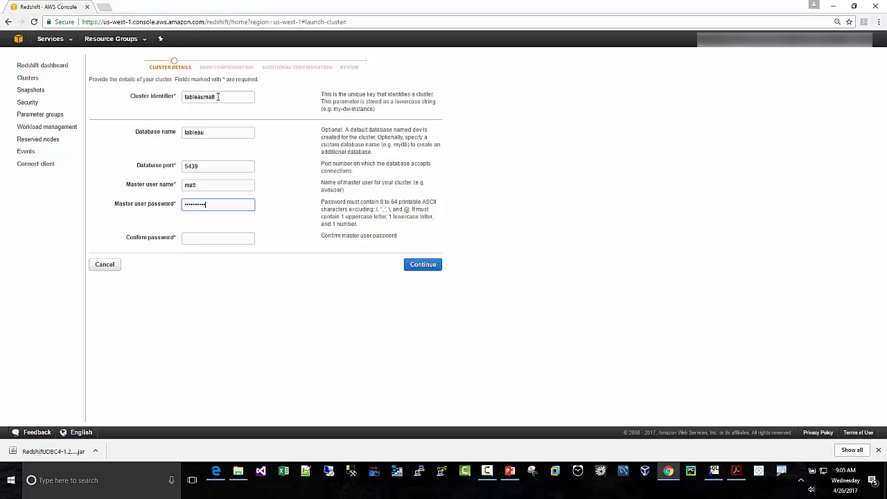
key("Tab")
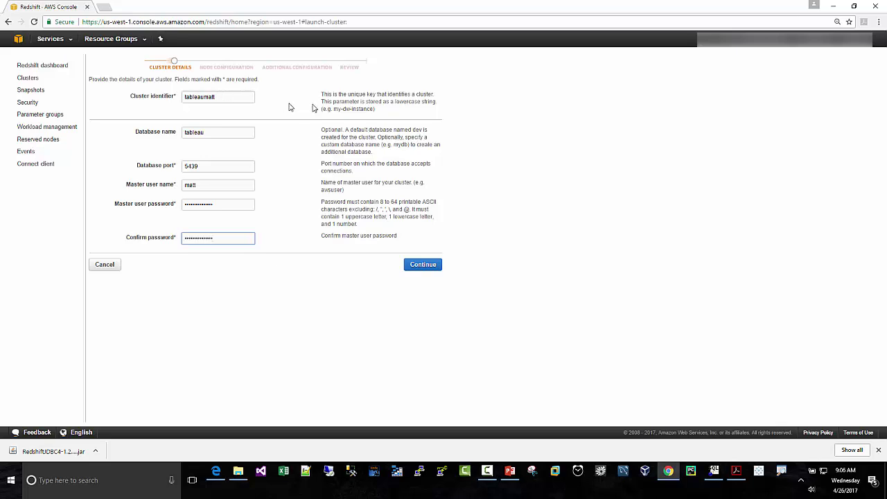
left_click(423, 265)
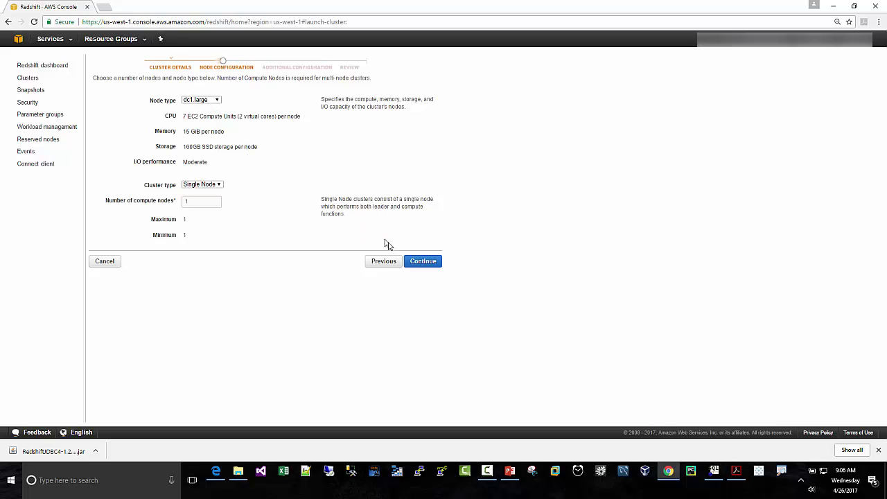
- Accept the dc1.large single-node configuration and default additional settings, then launch the cluster
left_click(422, 262)
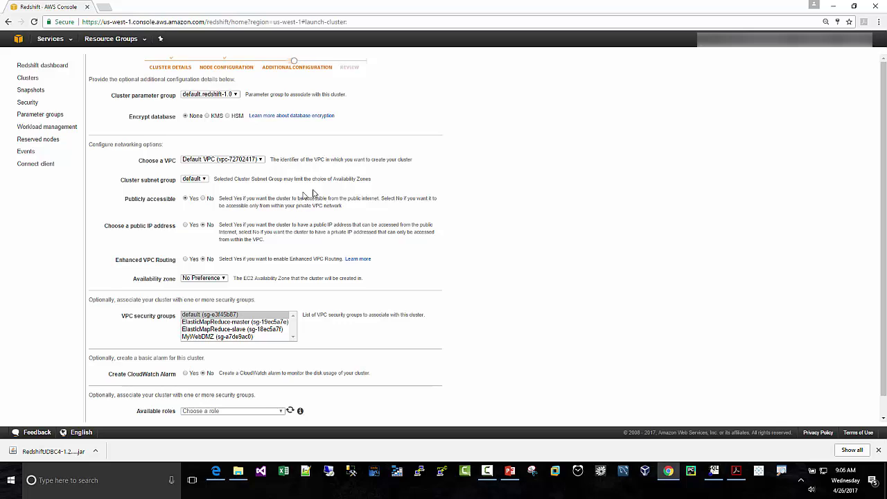
scroll(347, 195, "down", 1)
left_click(419, 412)
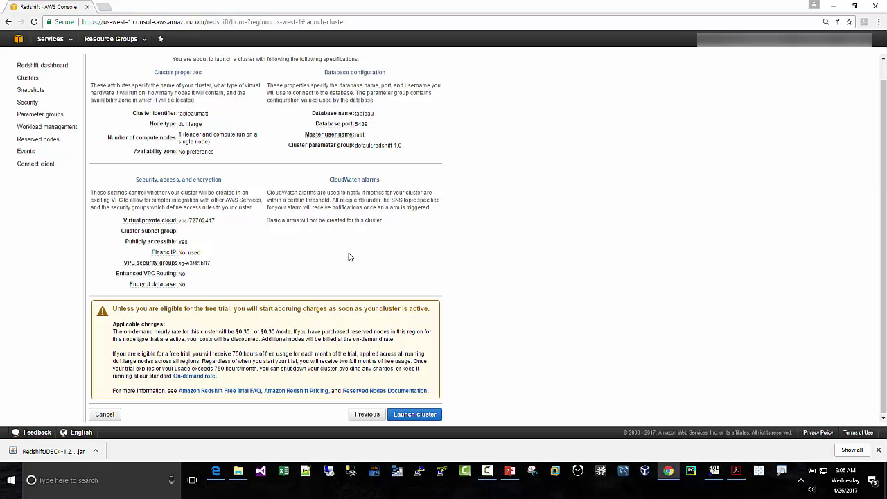
left_click(409, 414)
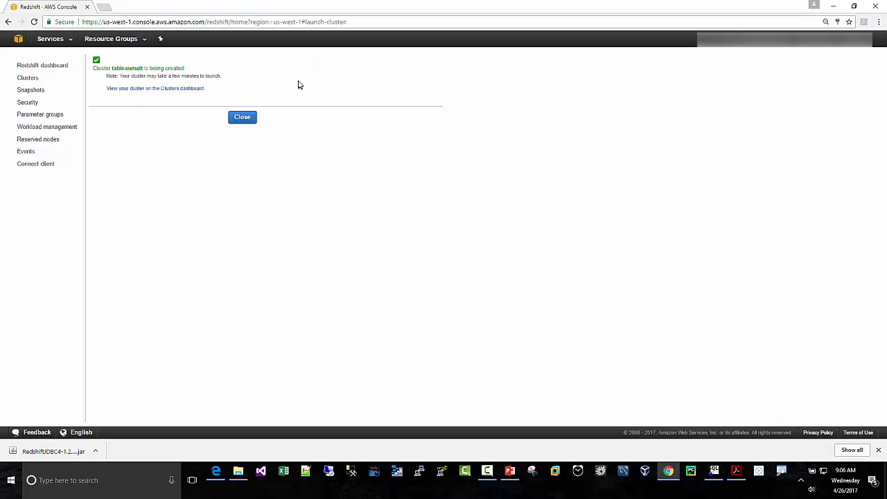
- Open the clusters list and time the cluster creation with the Alarms & Clock stopwatch
left_click(142, 90)
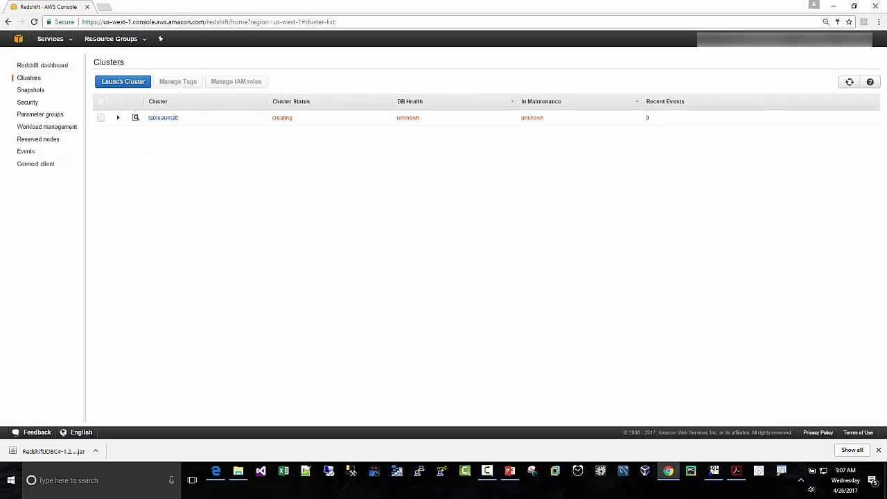
left_click(43, 483)
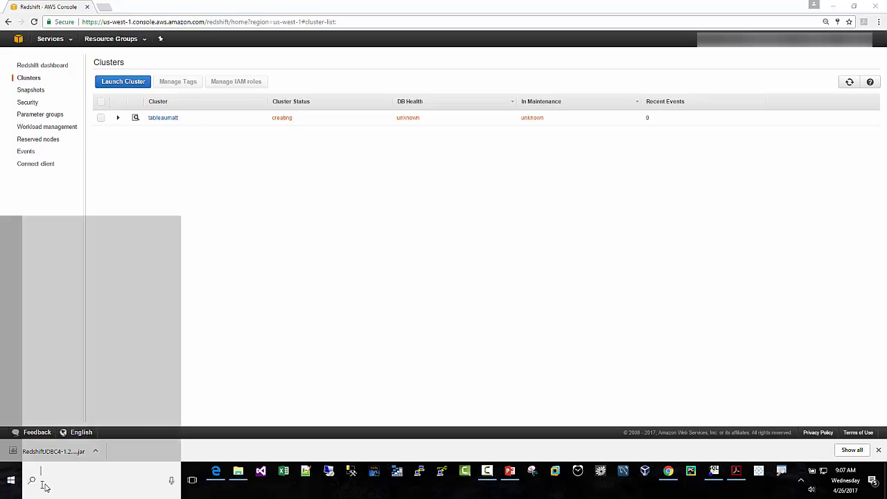
type("st")
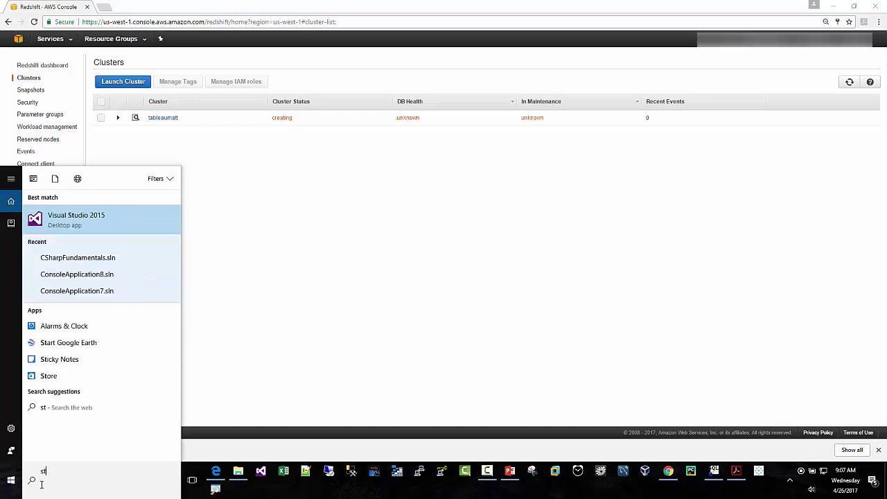
type("op")
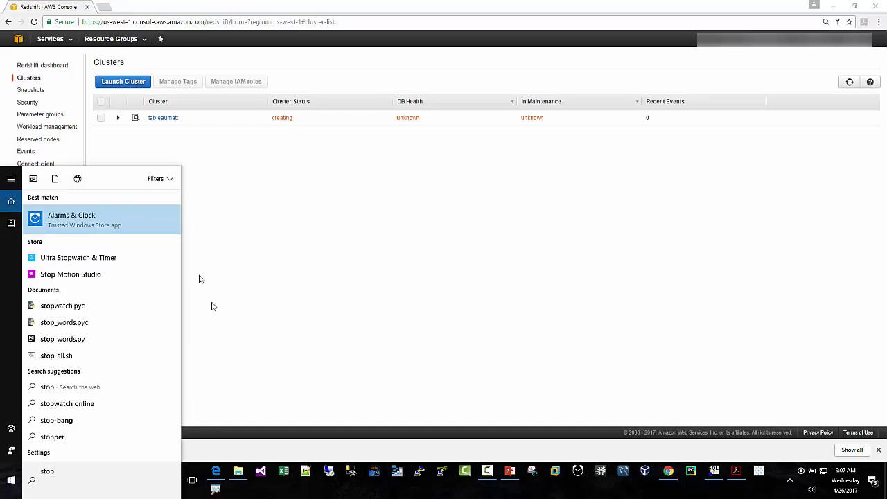
left_click(113, 227)
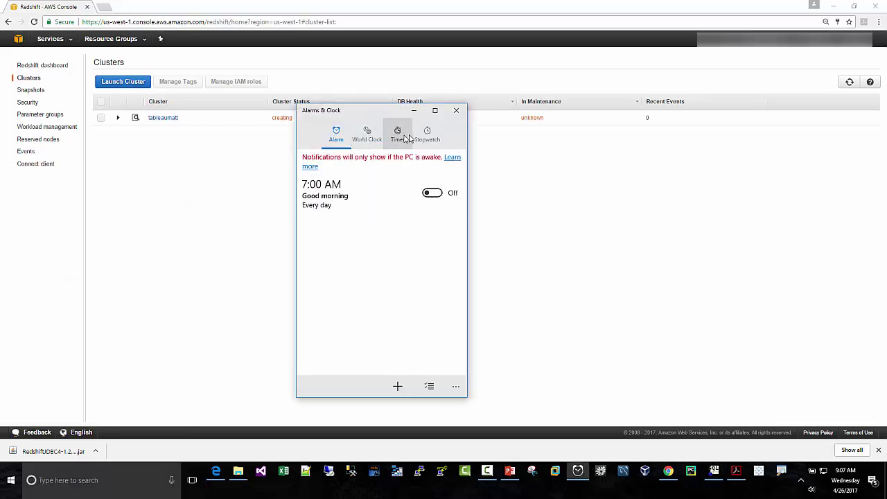
left_click(427, 134)
left_click(382, 207)
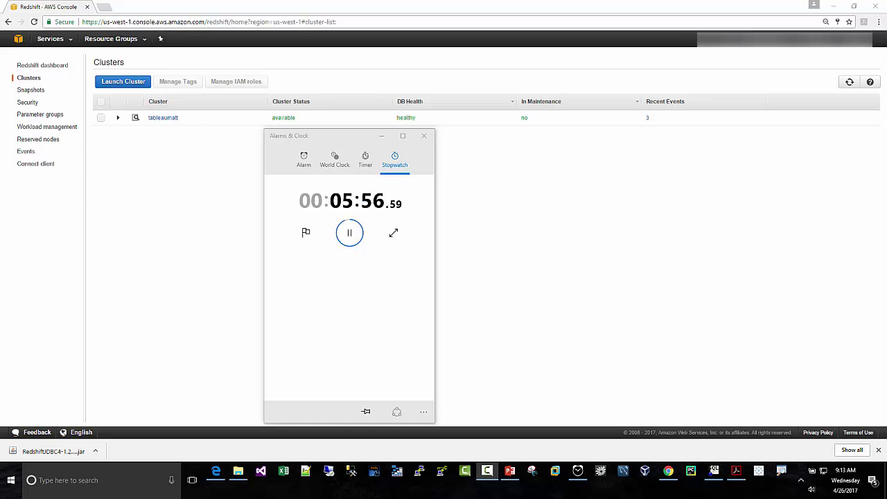
left_click(350, 232)
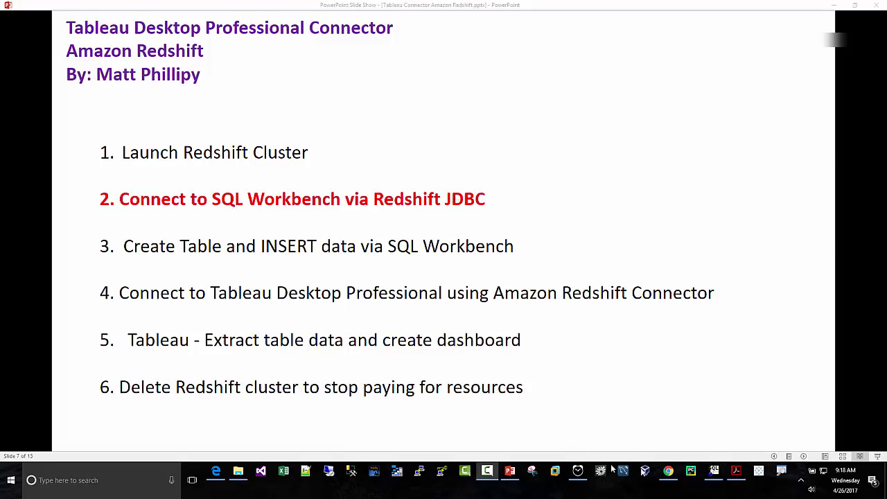
- Bring the SQL Workbench/J window forward from the browser using the taskbar
left_click(668, 472)
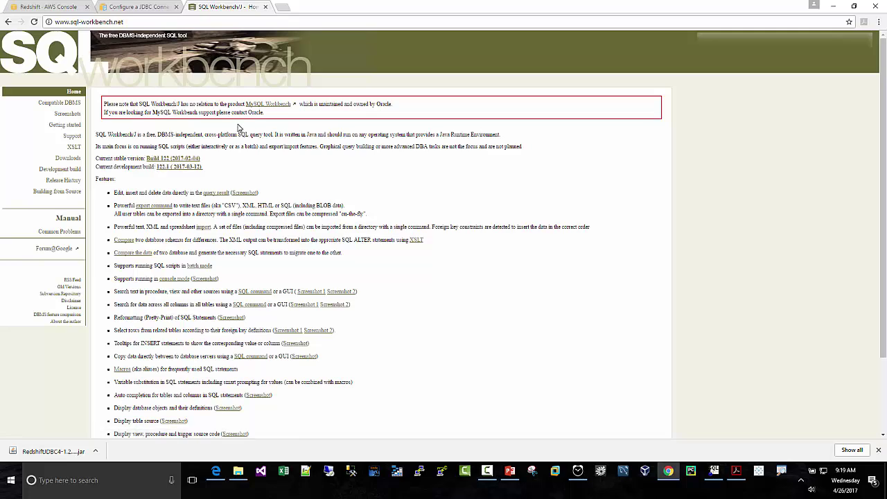
left_click(714, 471)
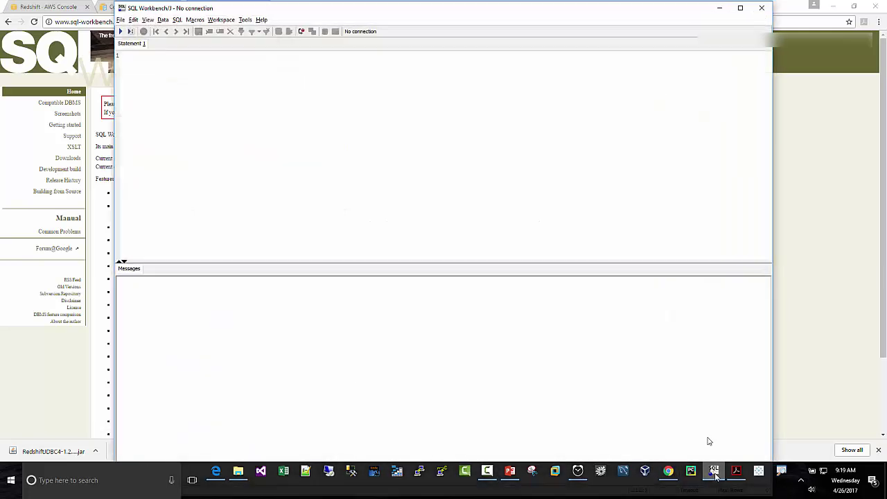
- Create a new driver named 'Amazon Redshift JDBC' in Manage Drivers
left_click(120, 20)
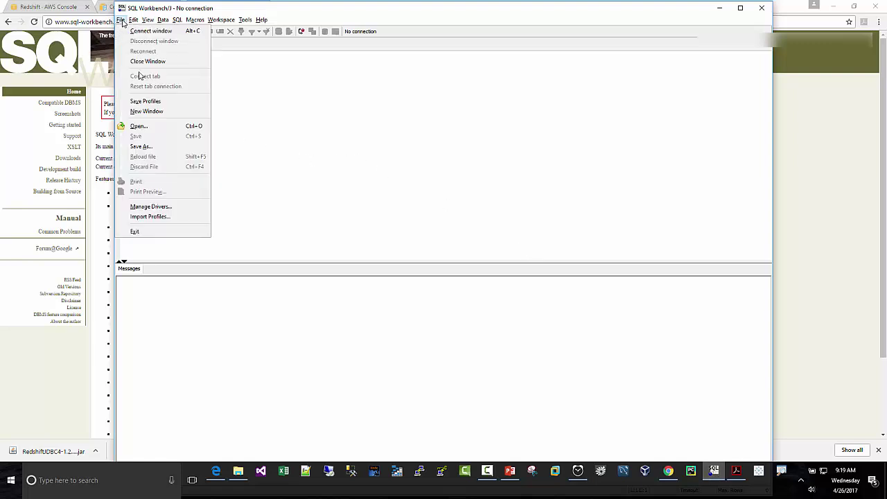
left_click(160, 206)
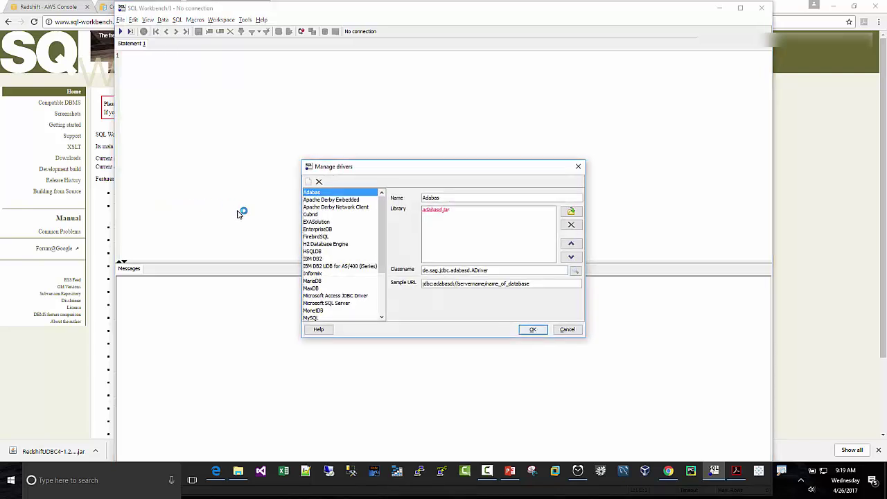
left_click(309, 183)
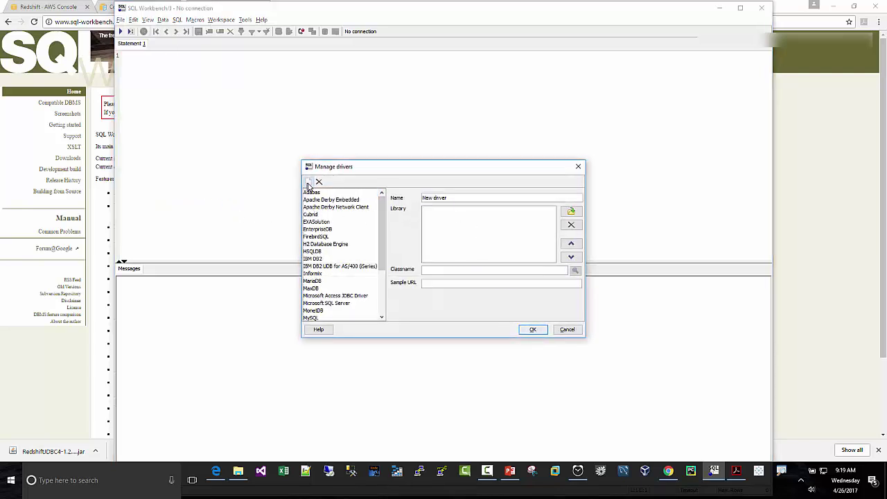
left_click(467, 197)
type("Amaz")
key("BackSpace")
key("BackSpace")
key("BackSpace")
key("BackSpace")
key("BackSpace")
key("BackSpace")
key("BackSpace")
key("BackSpace")
key("BackSpace")
key("BackSpace")
key("BackSpace")
key("BackSpace")
key("BackSpace")
key("BackSpace")
type("Amazon Redshift JDBC")
- Add RedshiftJDBC42-1.2.1.1001.jar as the driver's library and save the driver
left_click(569, 214)
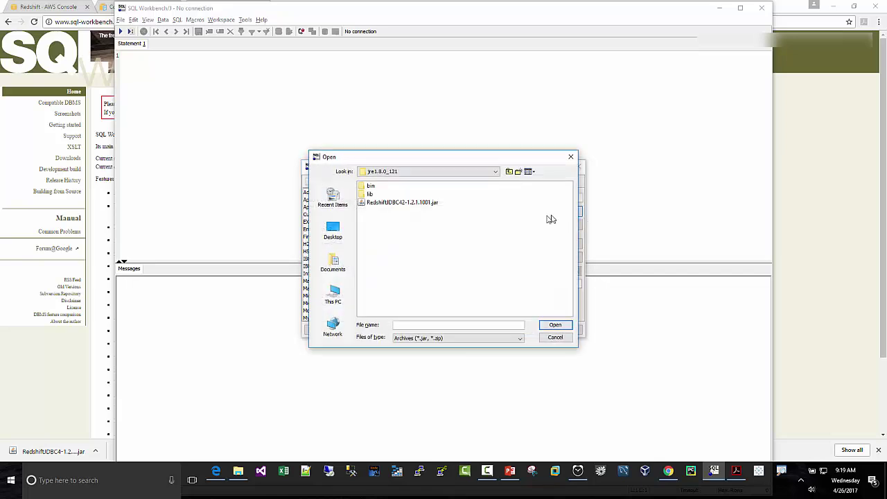
left_click(387, 203)
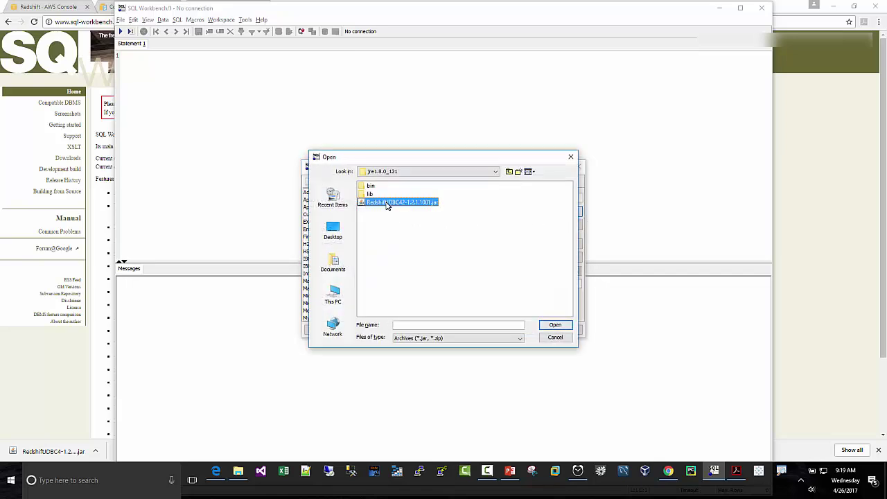
left_click(547, 327)
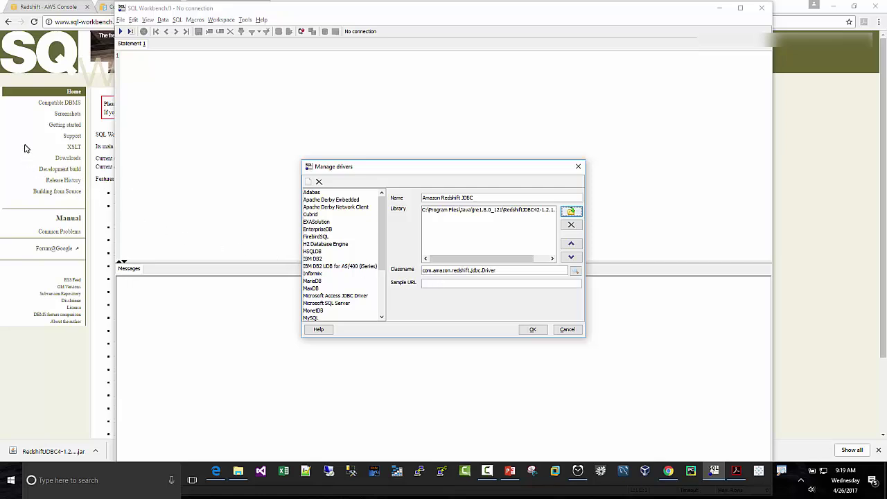
left_click(533, 330)
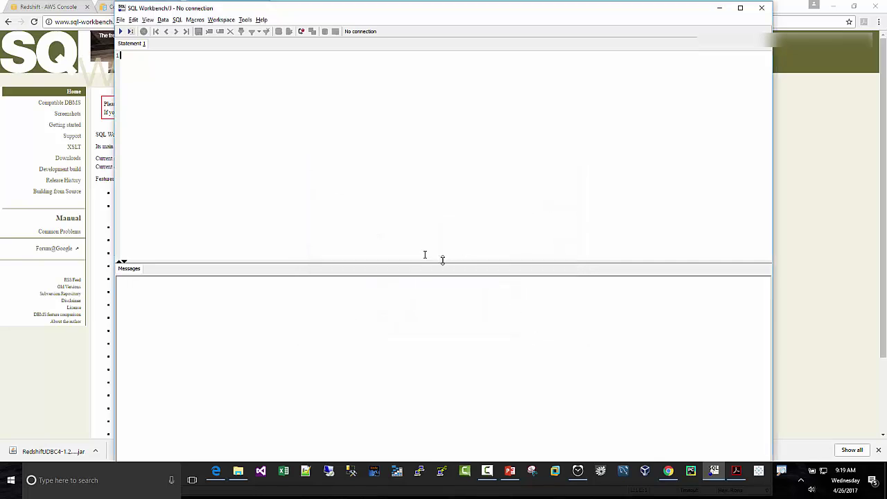
- Open the connection profile window and confirm the Amazon Redshift JDBC driver is listed
left_click(121, 21)
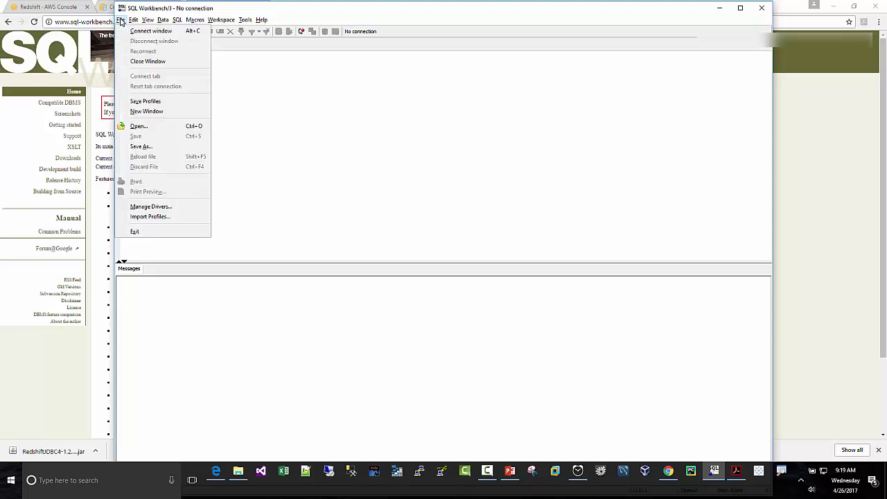
left_click(127, 33)
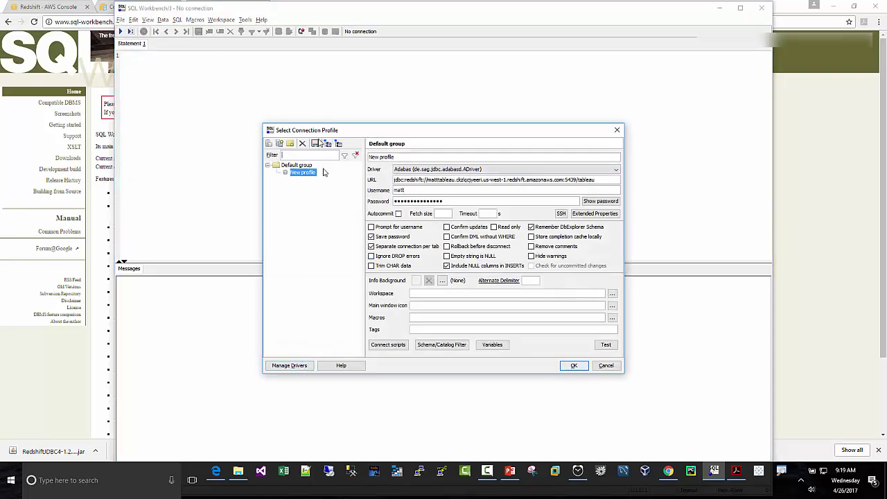
left_click(289, 366)
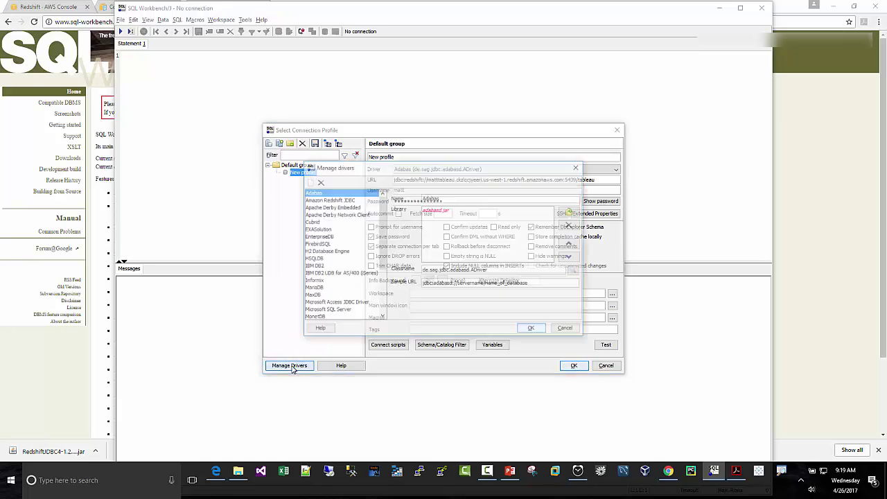
left_click(327, 200)
left_click(538, 330)
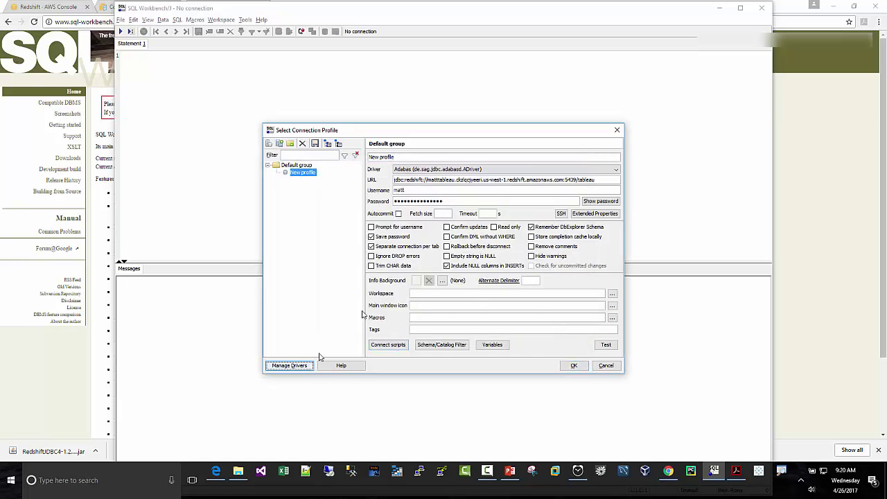
- Set the profile's driver to Amazon Redshift JDBC and turn on Autocommit
left_click(615, 172)
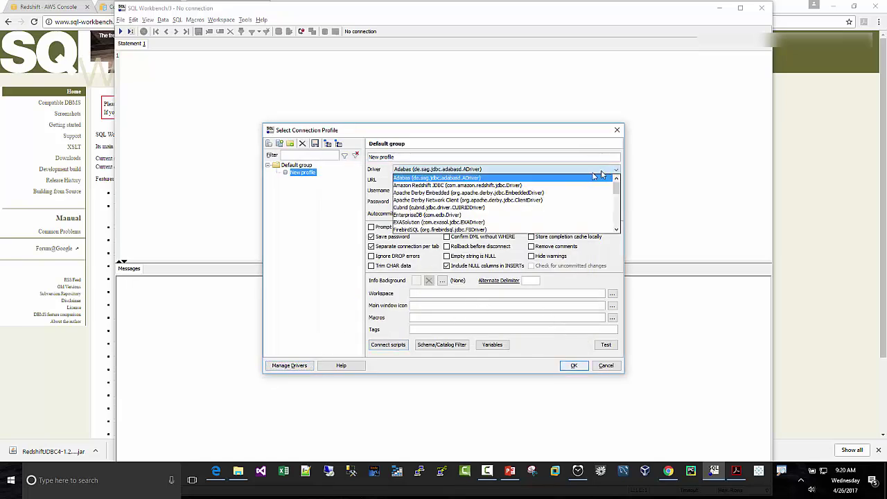
left_click(480, 185)
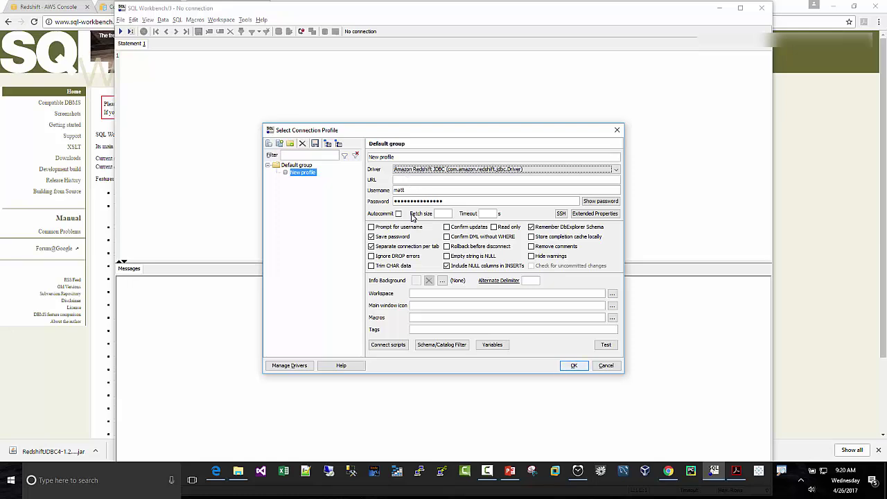
left_click(398, 215)
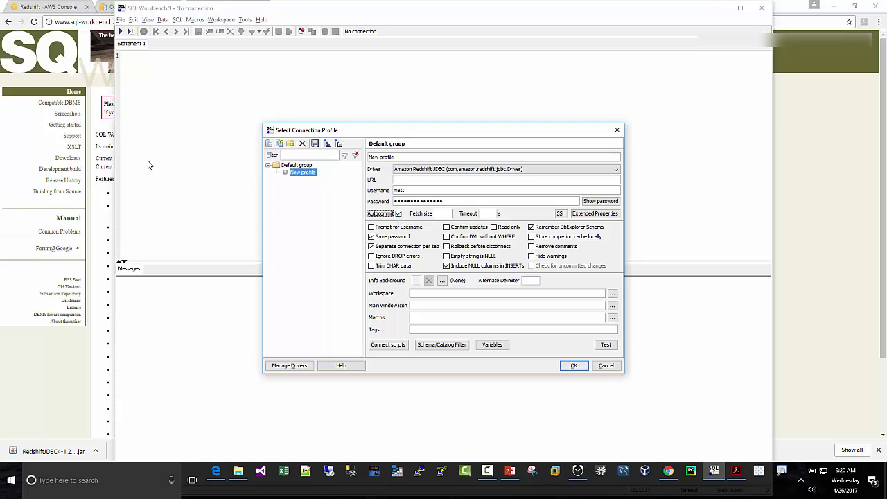
- Open the tableaumatt cluster's Configuration page in the Amazon Redshift console
left_click(34, 158)
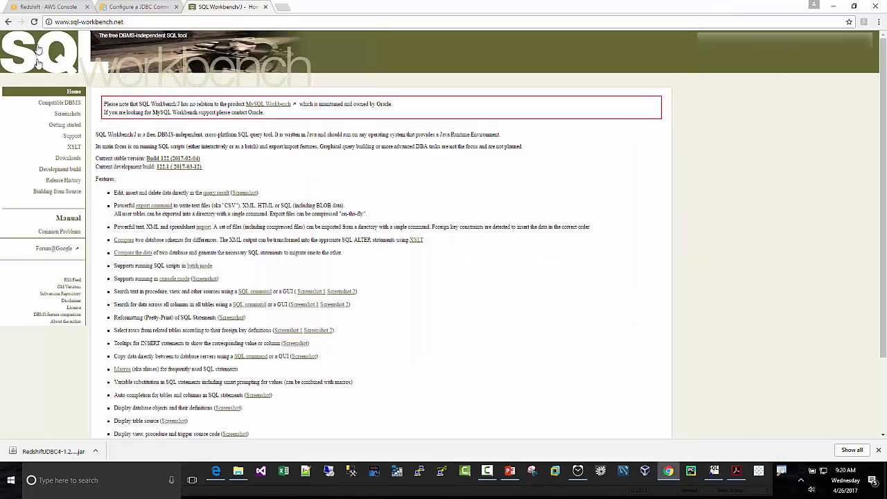
left_click(41, 9)
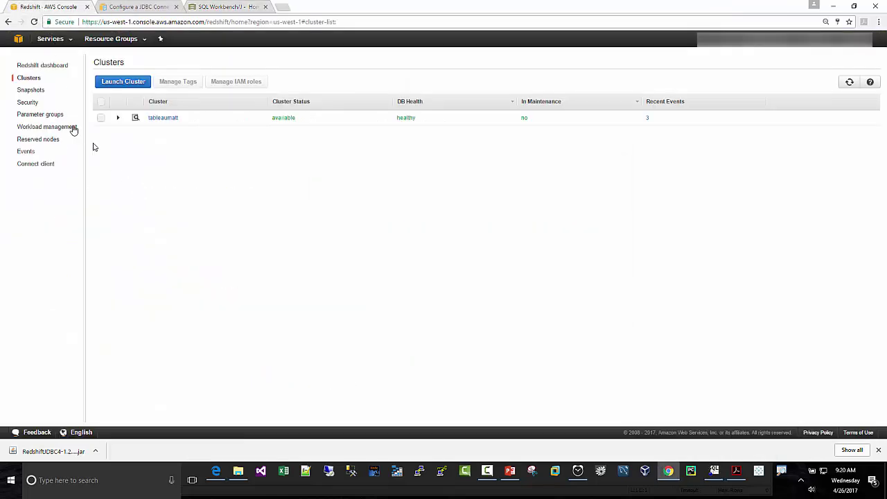
left_click(18, 40)
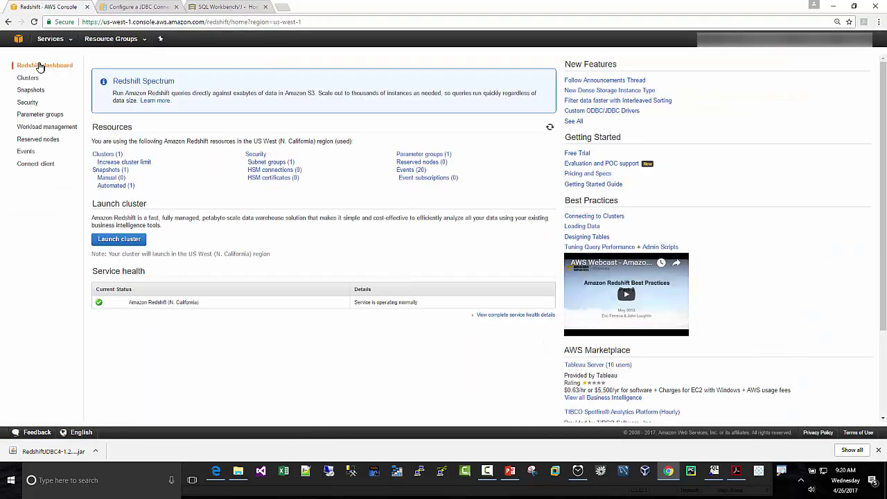
left_click(109, 157)
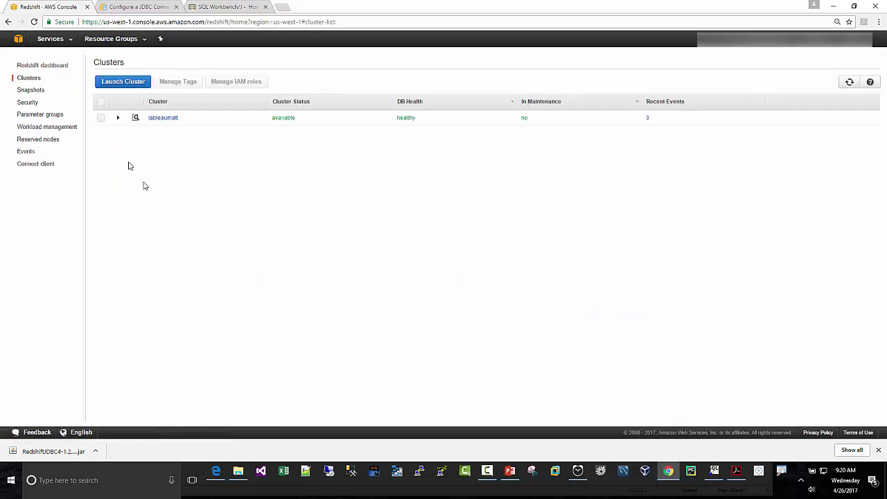
left_click(163, 119)
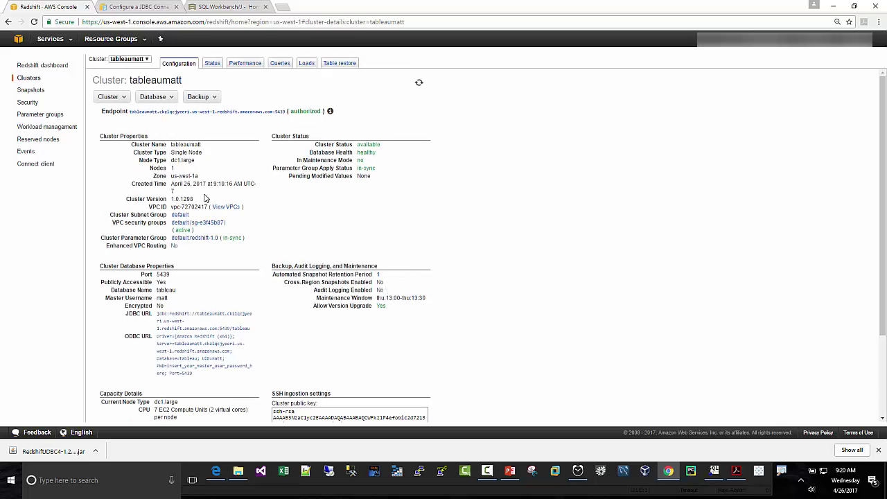
- Copy the cluster's JDBC URL for database tableau on port 5439
left_click(158, 312)
left_click(291, 331)
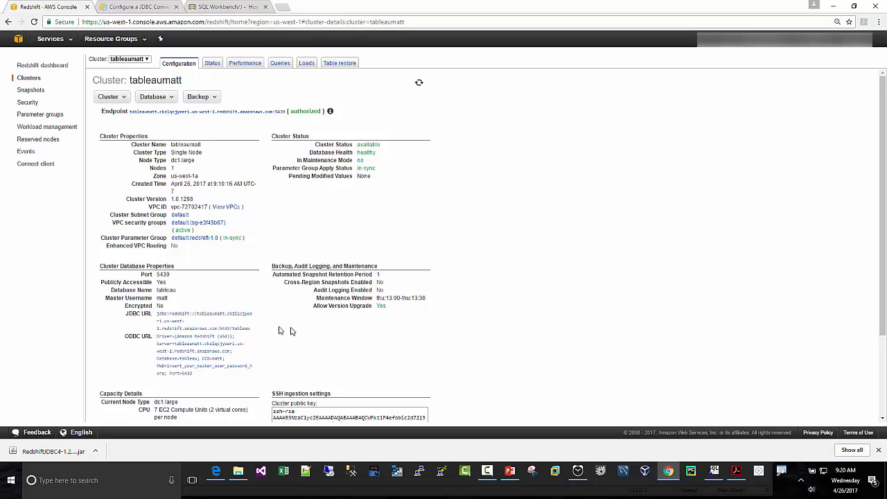
left_click(160, 313)
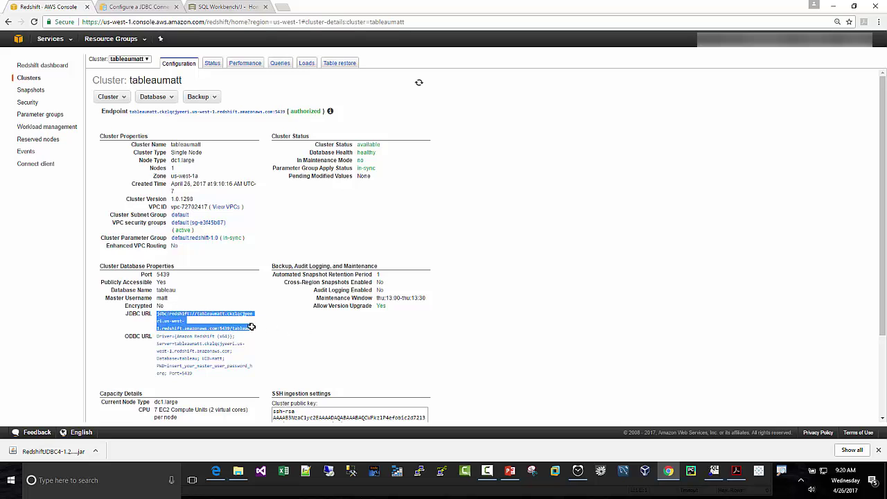
right_click(174, 323)
left_click(191, 332)
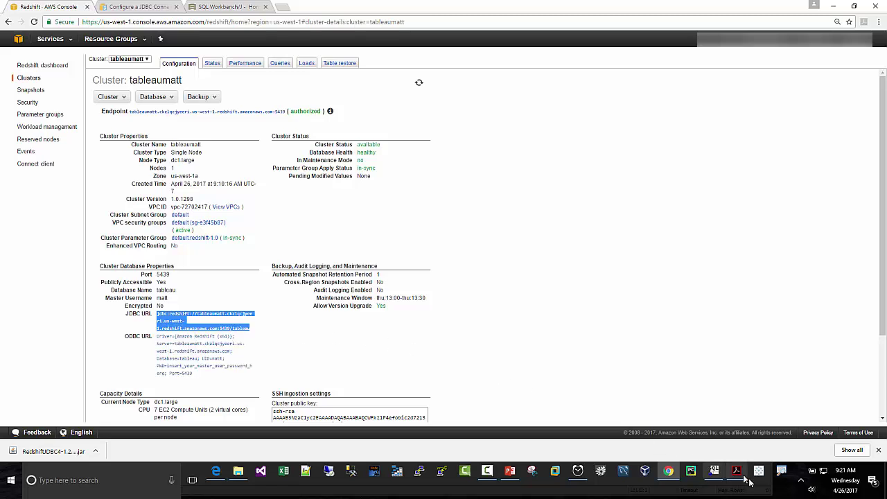
- Paste the Redshift JDBC URL into the connection profile and update the username and password
left_click(714, 470)
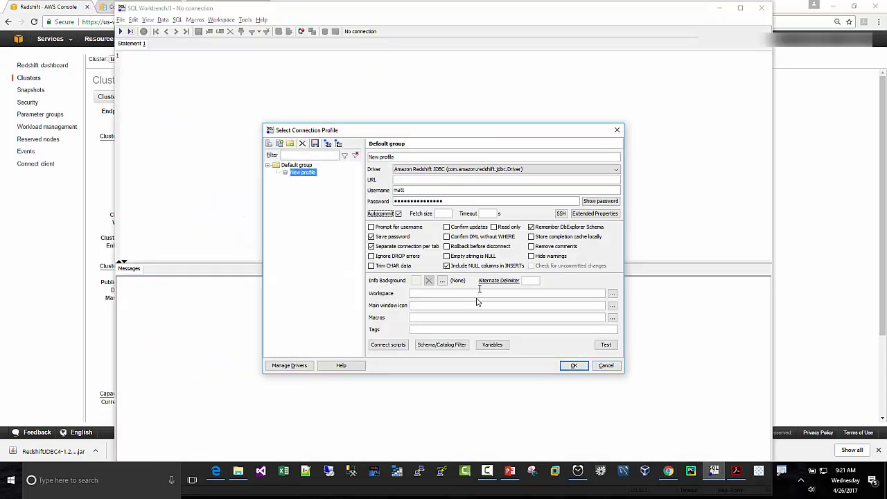
left_click(398, 180)
right_click(398, 180)
left_click(417, 205)
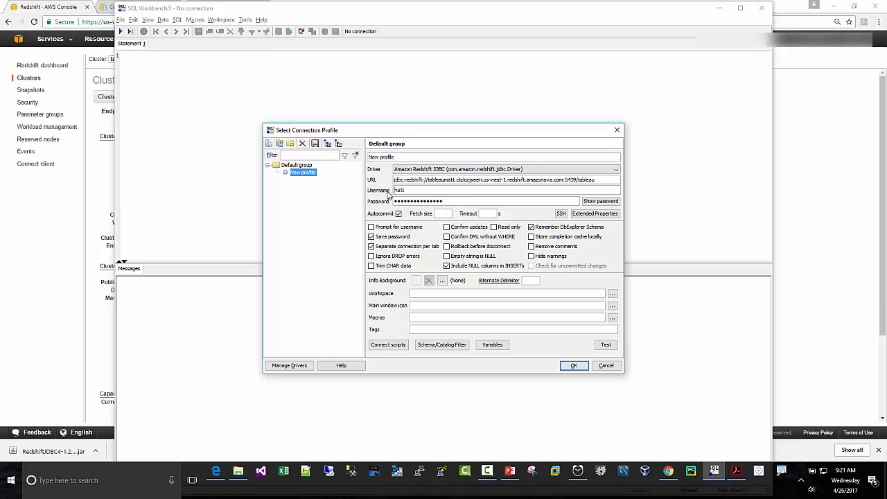
left_click_drag(408, 190, 386, 191)
type("m")
key("BackSpace")
key("BackSpace")
key("BackSpace")
key("BackSpace")
key("BackSpace")
key("BackSpace")
key("BackSpace")
key("BackSpace")
key("BackSpace")
key("BackSpace")
key("BackSpace")
key("BackSpace")
key("BackSpace")
key("BackSpace")
type("***")
- Test the profile successfully and connect to the tableau database
left_click(606, 345)
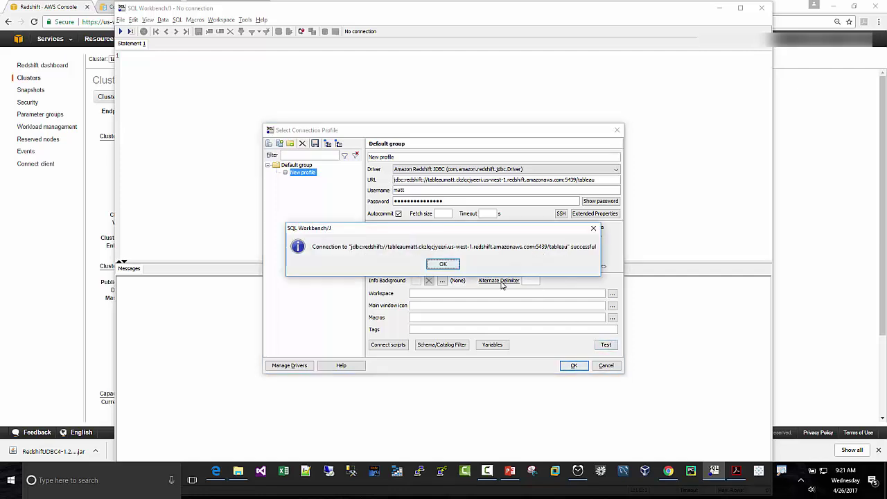
left_click(443, 265)
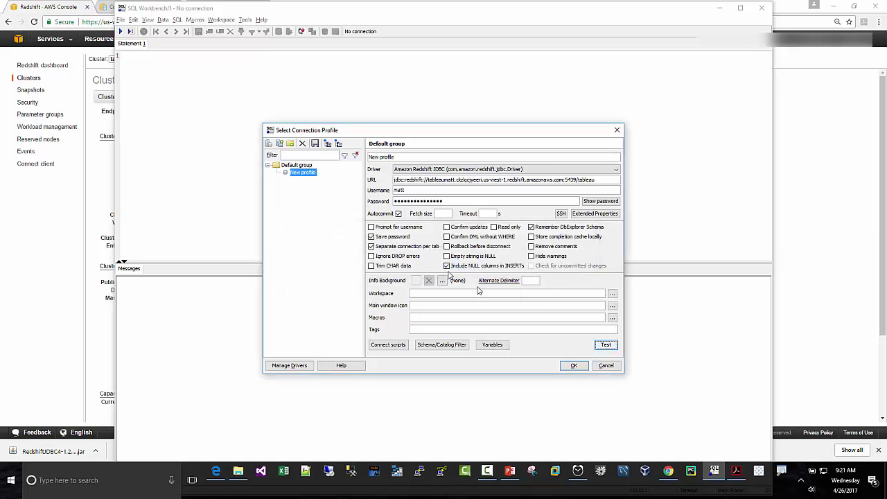
left_click(573, 366)
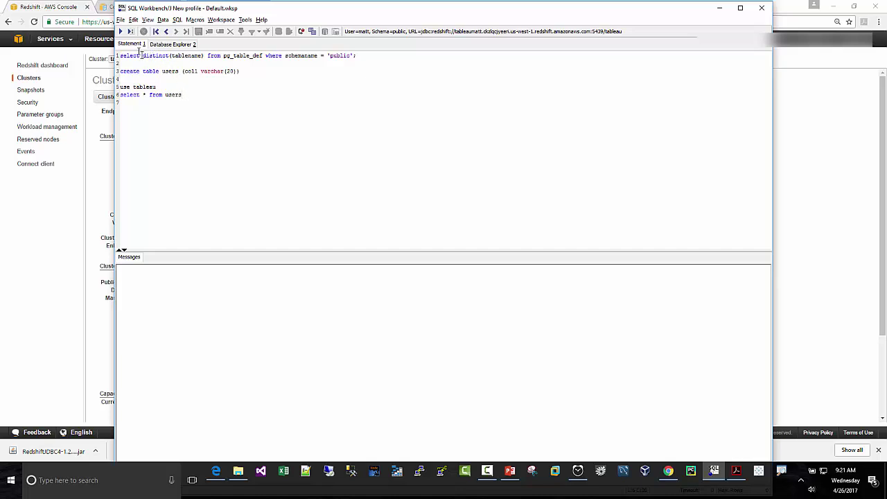
- Add a Statement 2 editor tab and execute Select 1, which returns 1
left_click(120, 19)
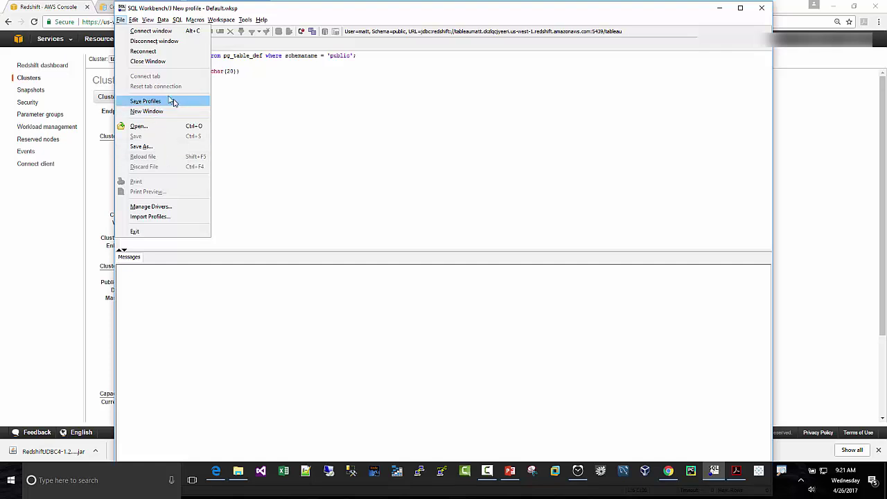
left_click_drag(184, 95, 246, 83)
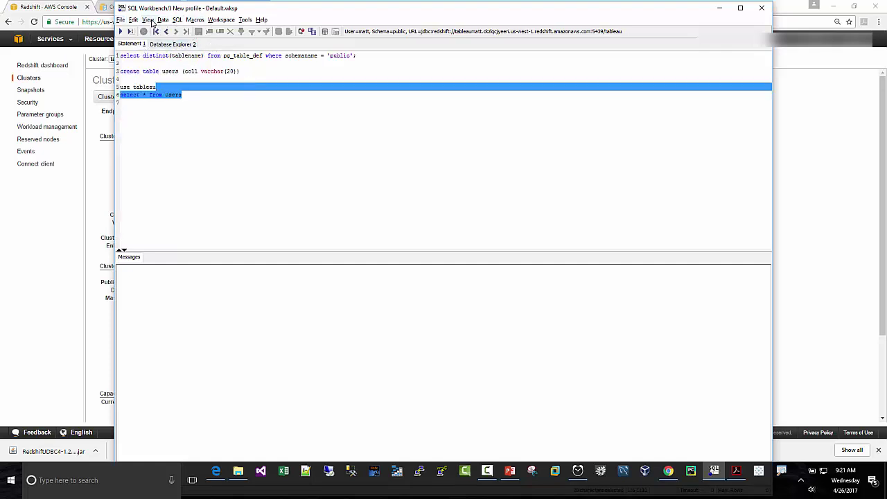
left_click(148, 20)
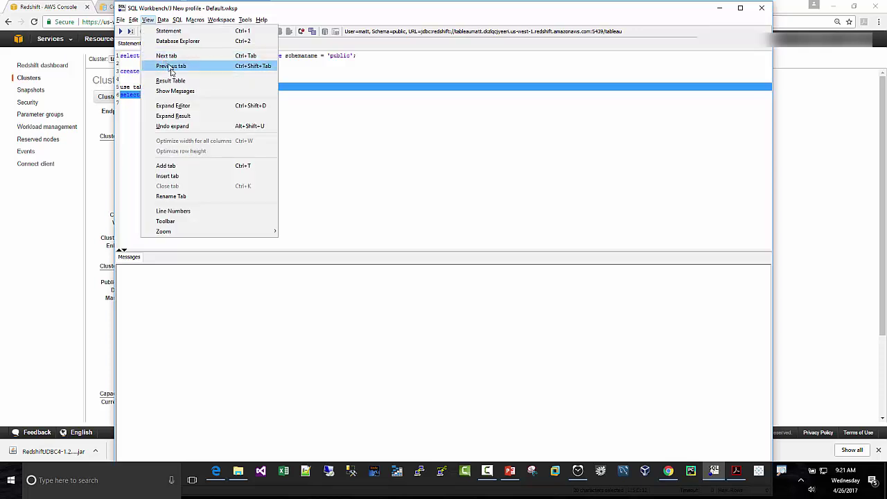
left_click(191, 165)
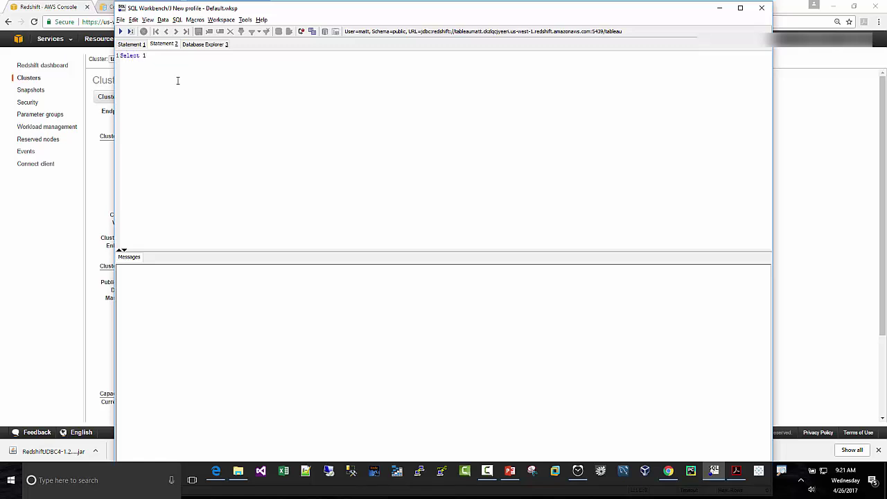
left_click(121, 31)
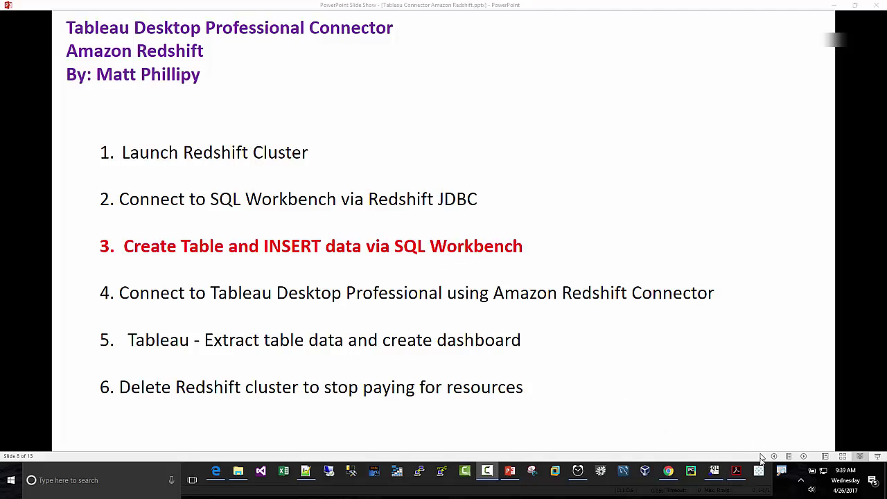
left_click(713, 471)
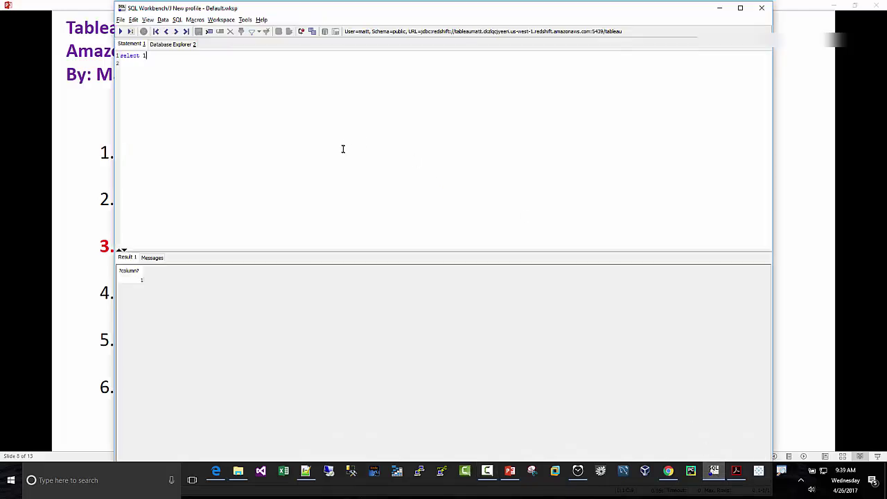
left_click(120, 19)
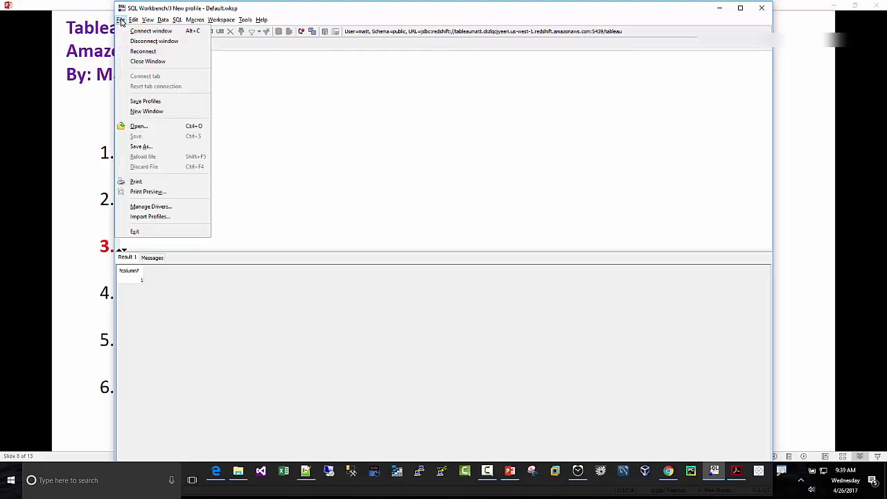
left_click(150, 31)
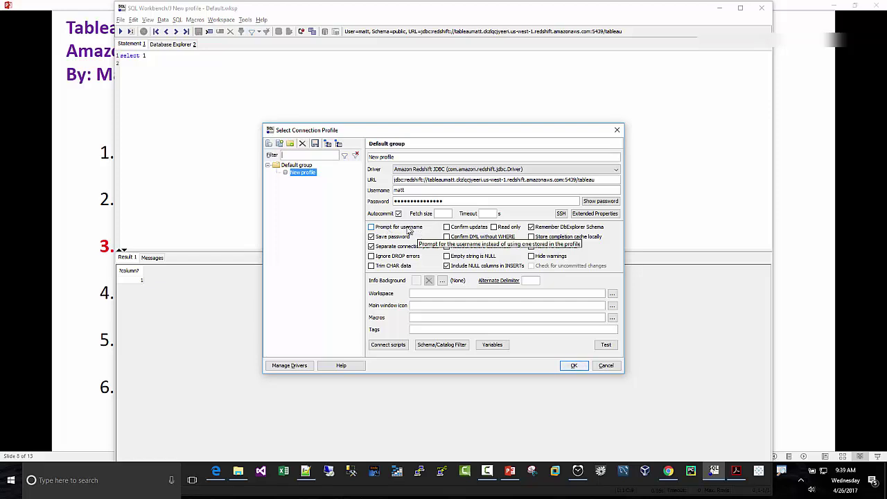
left_click(605, 366)
left_click_drag(147, 55, 120, 54)
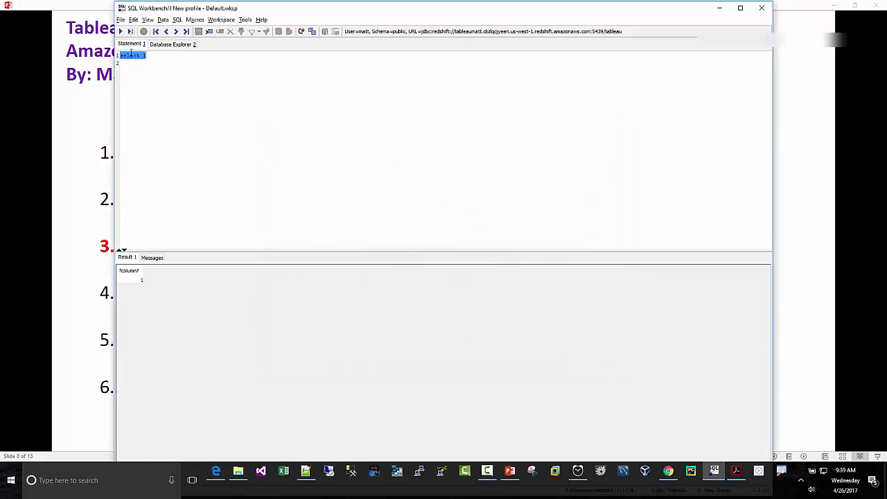
- Run CREATE TABLE Color_Shape_Combos with Shape_Color_ID, color, shape and qty columns
type("c")
type("REATE ")
type("Table")
type(" Color_Bhape_Combos")
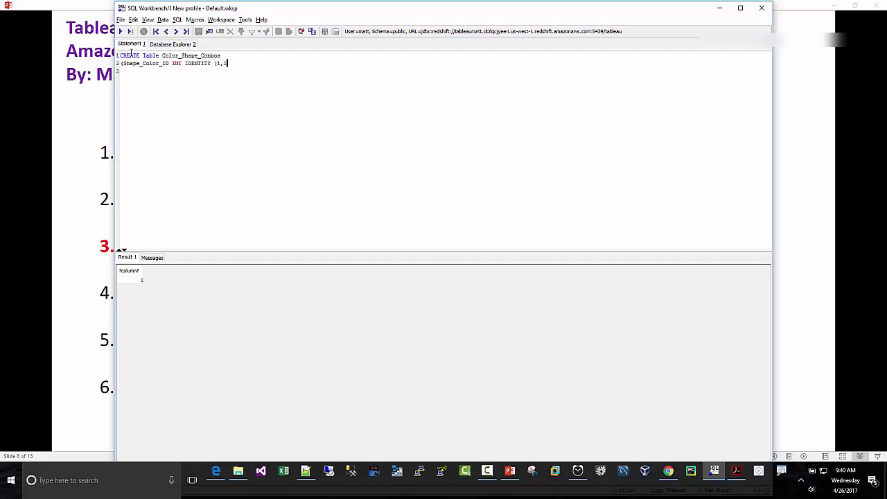
type("), color varchar(20),")
type("), qty int)")
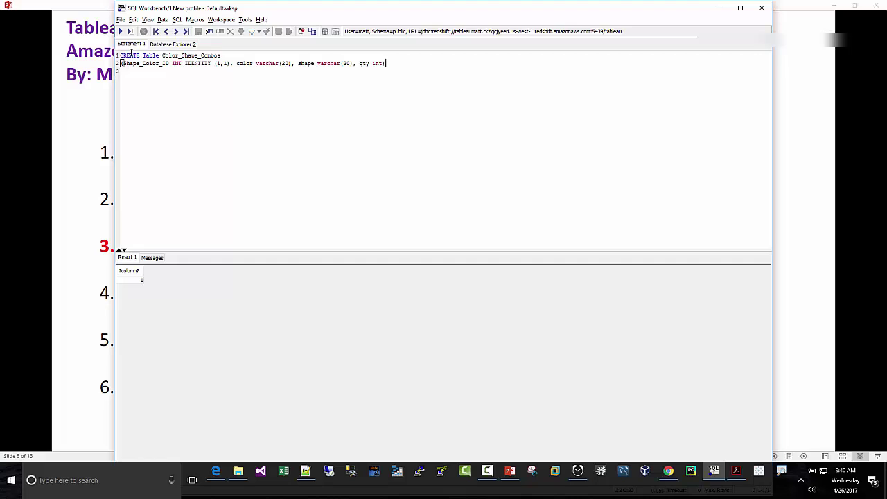
key("Return")
key("Return")
left_click_drag(404, 65, 119, 55)
key("ctrl+e")
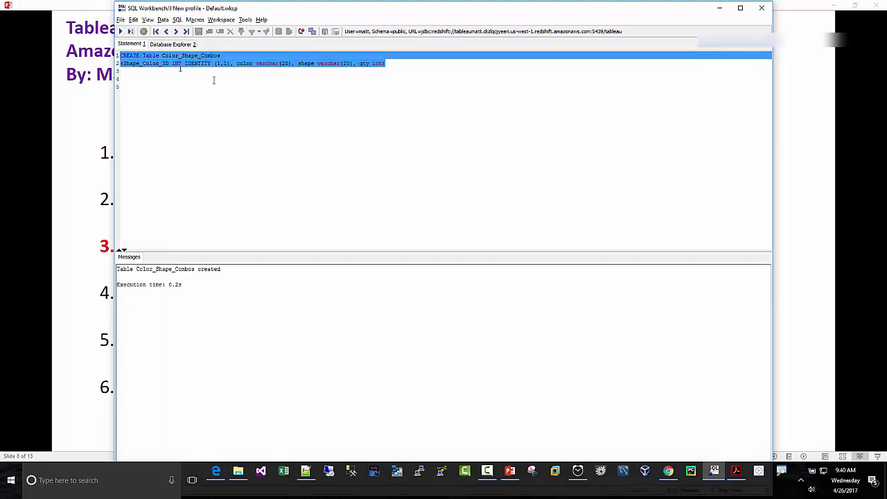
- Run select * from color_shape_combos to confirm the new table is empty
left_click(401, 64)
key("Return")
key("Return")
type("select * from color_s")
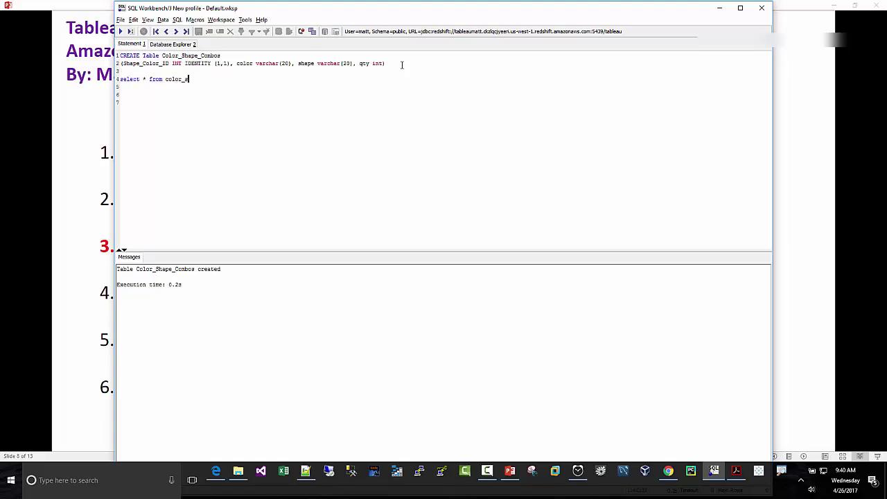
type("hape_combos")
left_click_drag(231, 83, 104, 78)
left_click(121, 32)
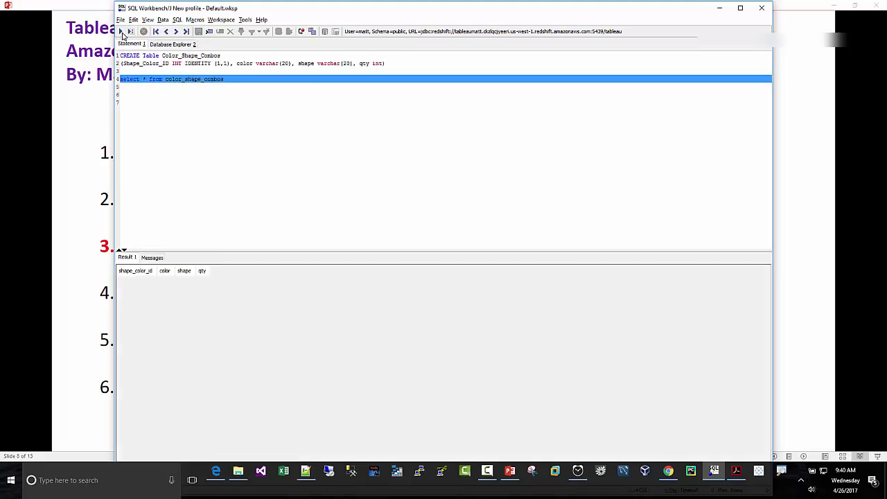
left_click_drag(233, 80, 229, 83)
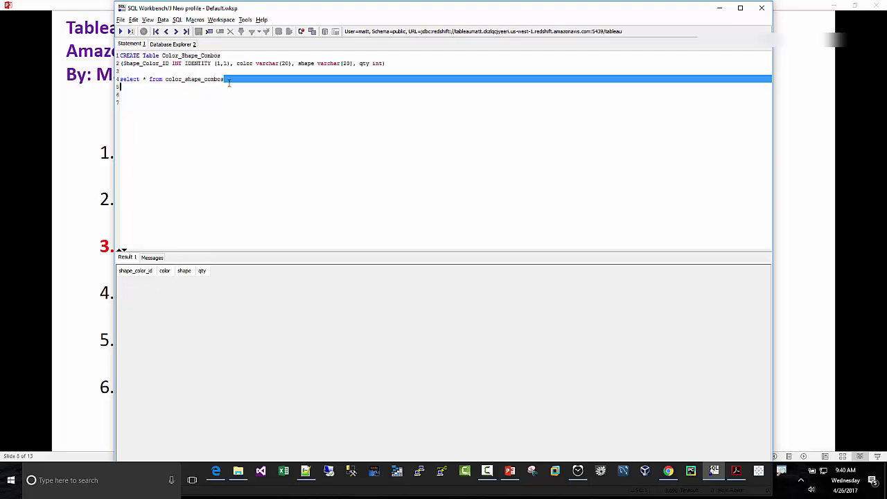
key("Return")
key("Return")
- Type INSERT INTO Color_shape_Combos (color, shape, qty) VALUES ('red', 'square', 2)
type("INSERT INTO")
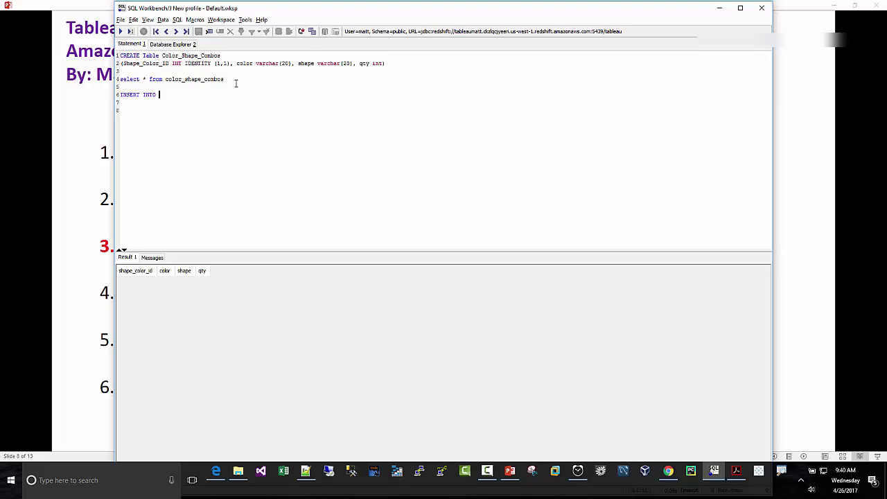
type(" Color_shape_Combos (color, shape, qty)")
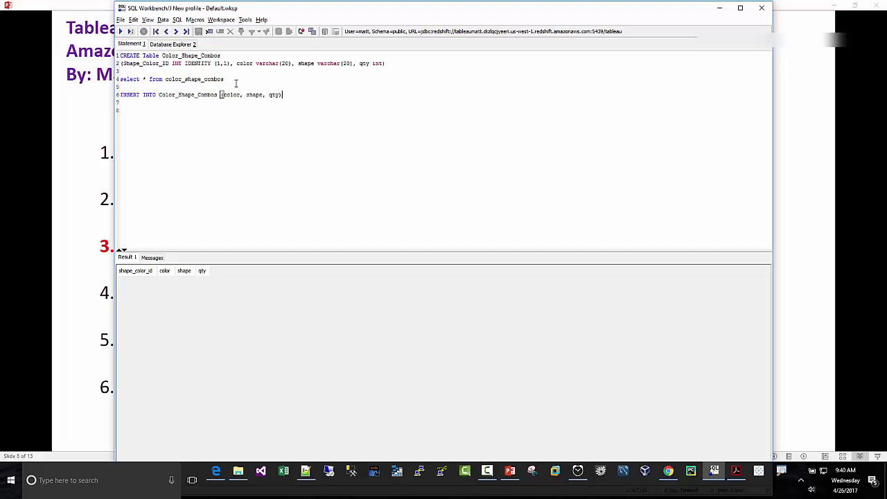
key("Return")
type("VaLUE")
type("S ('red', 'square', 2),")
- Duplicate the red square values row four more times
left_click_drag(143, 103, 219, 103)
key("ctrl+c")
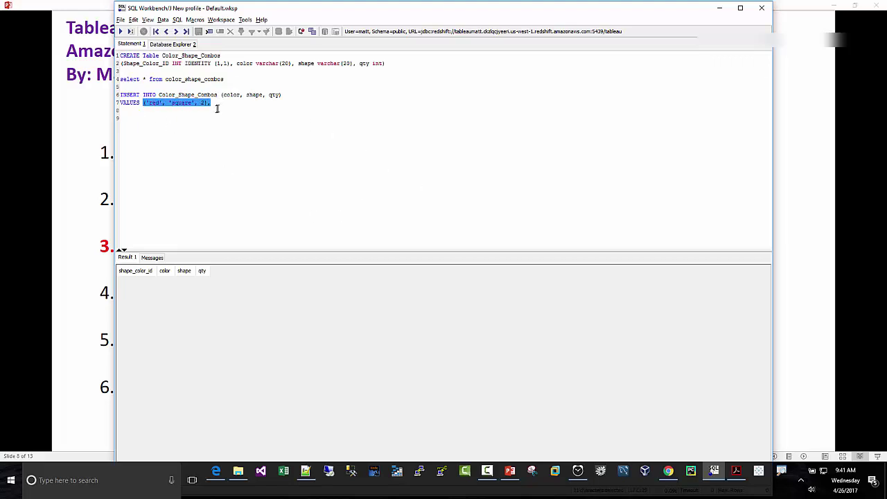
left_click(219, 103)
key("Return")
key("ctrl+v")
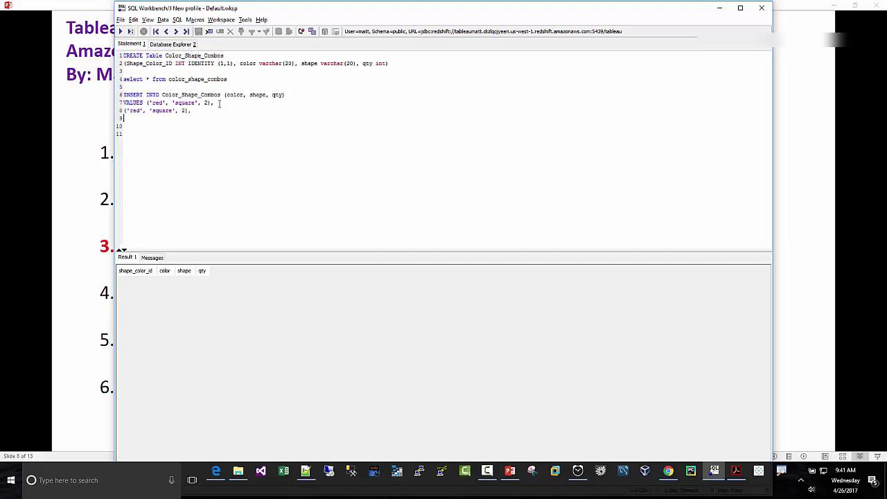
key("ctrl+v")
key("ctrl+v")
key("Return")
key("ctrl+v")
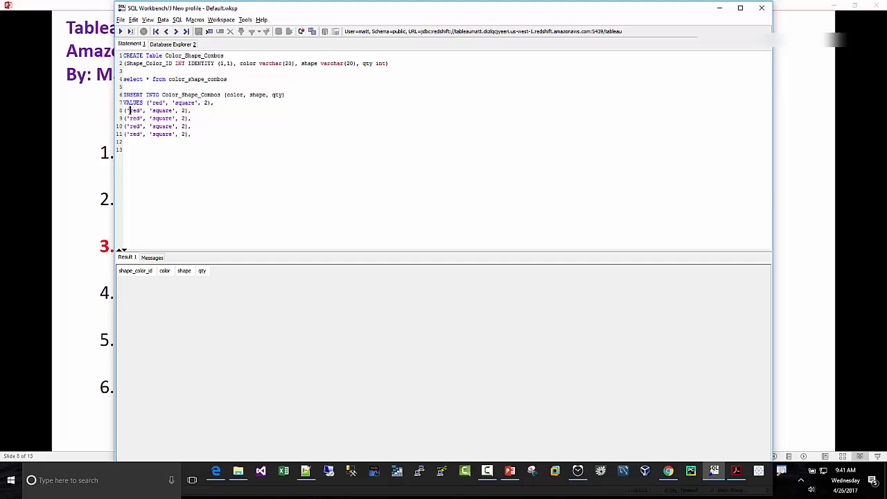
- Edit rows two to four to blue triangle, yellow star and purple circle
double_click(135, 110)
type("blue")
type("c")
type("riangle")
key("Right")
key("Right")
key("Right")
key("Left")
key("Left")
key("Delete")
key("Delete")
key("Delete")
type("yellow")
key("Delete")
key("Delete")
key("Delete")
key("Delete")
key("Delete")
type("star")
key("Delete")
key("Delete")
key("Delete")
type("purple")
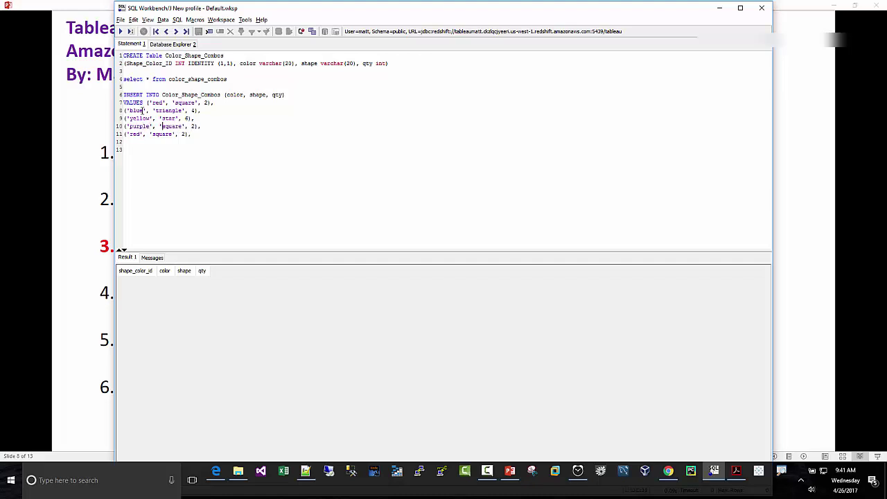
key("Delete")
key("Delete")
key("Delete")
key("Delete")
key("Delete")
key("Delete")
type("circle")
- Change the last values row to green, plus, quantity 10
key("Down")
key("BackSpace")
type(",")
key("ctrl+Left")
key("ctrl+Left")
key("ctrl+Left")
key("ctrl+Left")
key("Right")
key("Right")
key("Delete")
key("Delete")
key("Delete")
type("green")
key("Right")
key("Right")
key("Delete")
key("Delete")
key("Delete")
key("Delete")
key("Delete")
key("Delete")
type("plus")
key("Right")
key("Right")
type("10")
- Remove the trailing comma and execute the five-row INSERT into Color_Shape_Combos
left_click_drag(217, 134, 113, 97)
left_click(121, 32)
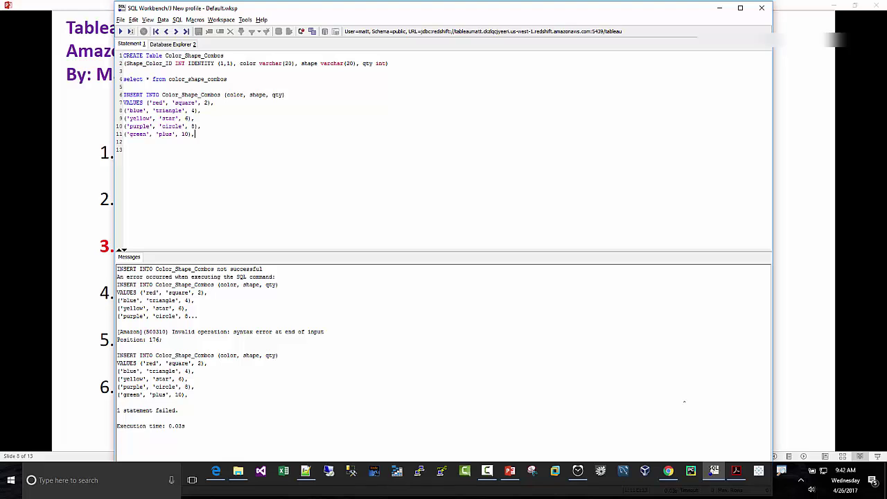
key("F10")
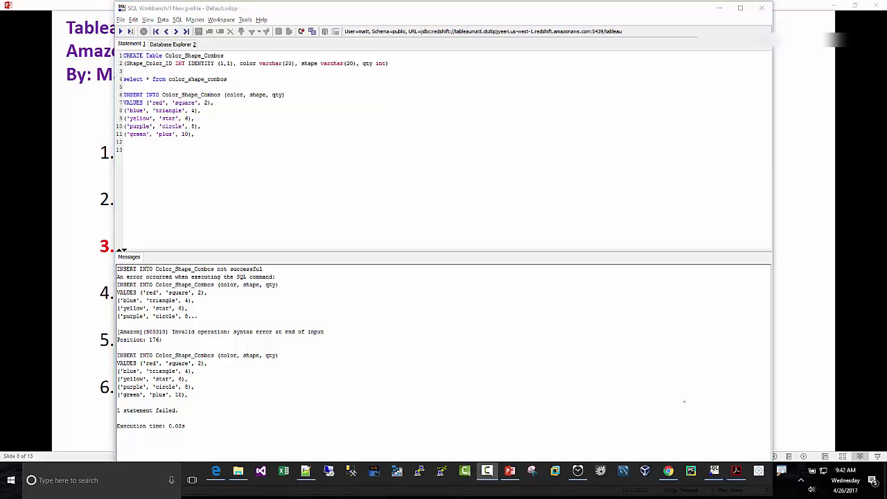
left_click(201, 136)
key("BackSpace")
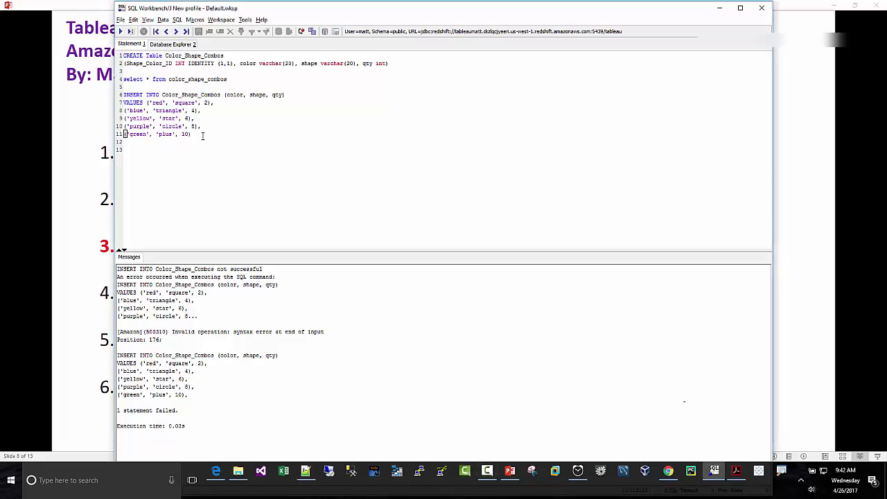
left_click_drag(201, 135, 123, 94)
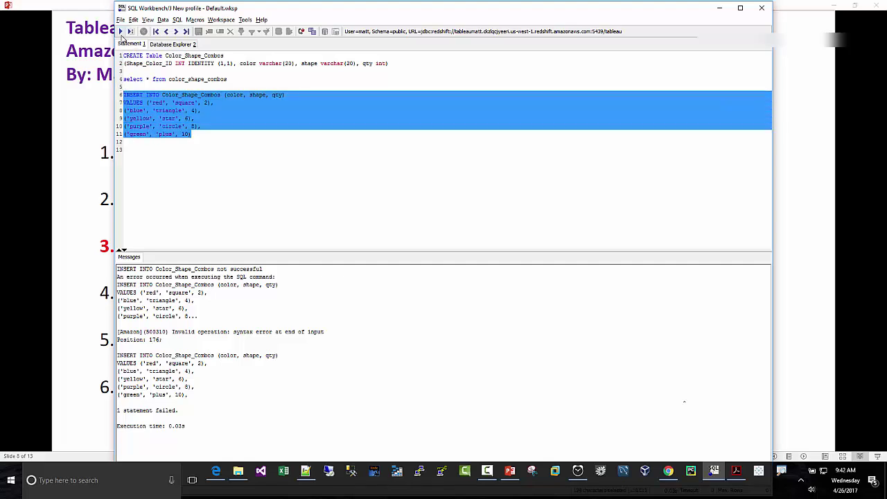
left_click(120, 31)
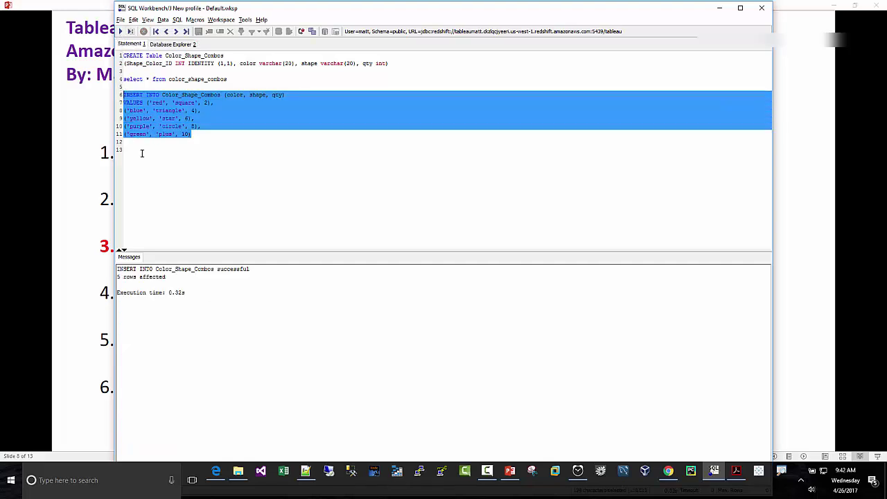
- Run the select query on line 4 to view the rows, then execute the INSERT again
left_click(216, 147)
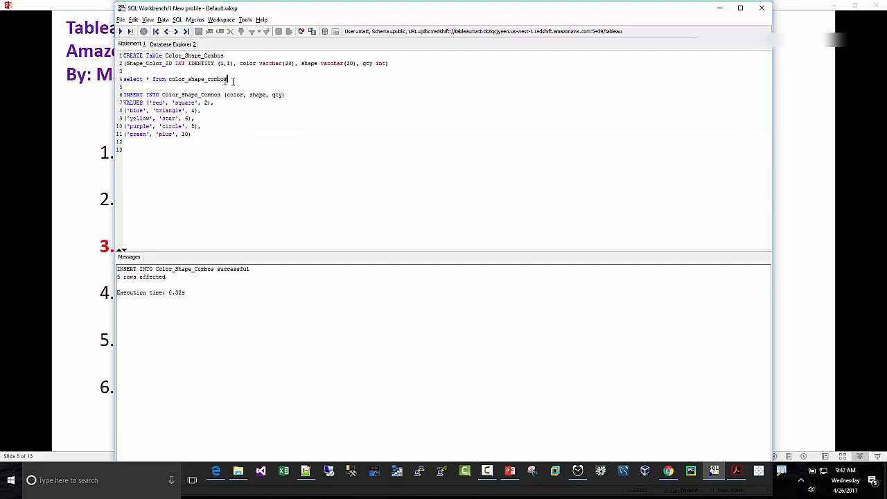
left_click_drag(228, 80, 104, 82)
left_click(121, 31)
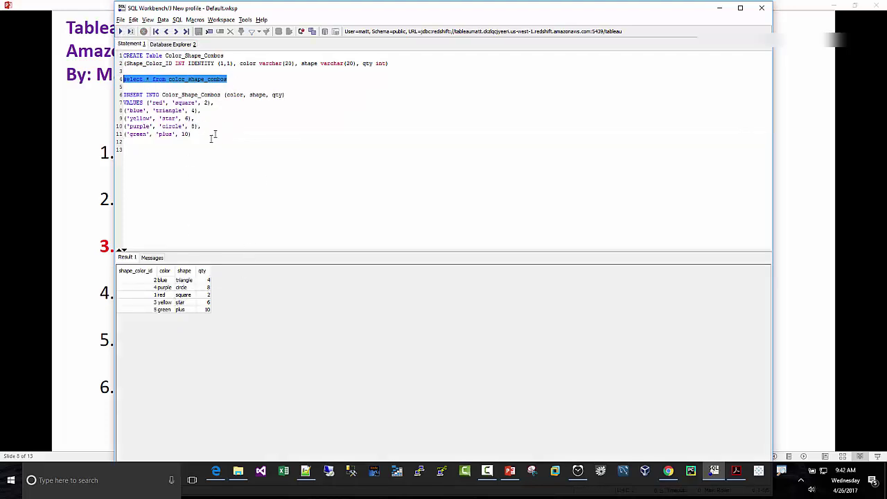
left_click_drag(216, 137, 93, 95)
left_click(120, 32)
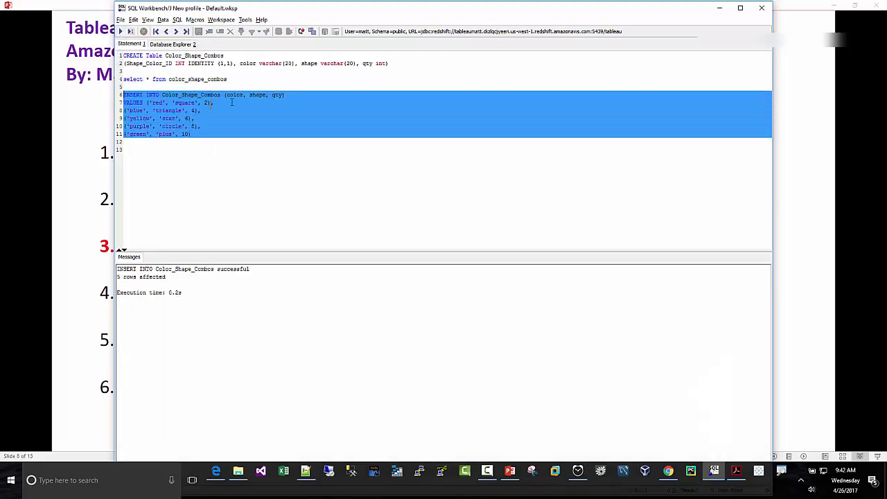
left_click(256, 81)
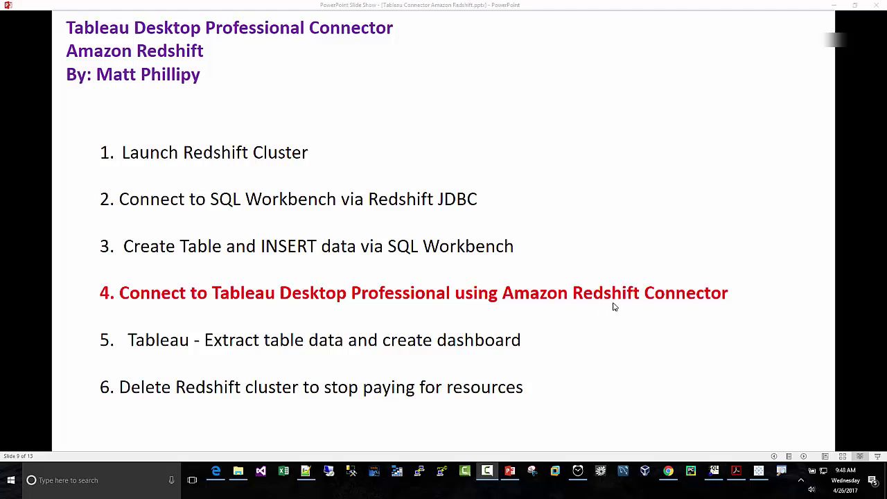
- Bring up Tableau Desktop's start page with the new Book1 workbook
left_click(758, 476)
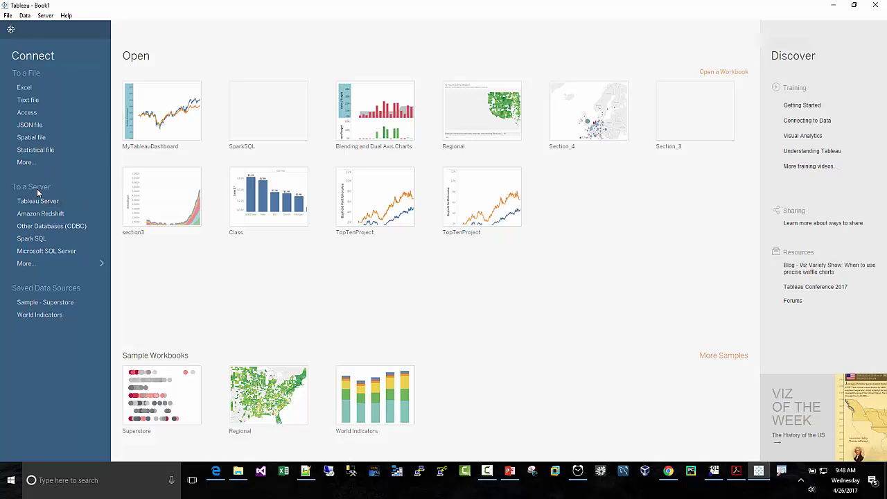
- Open Tableau's Amazon Redshift connection form from the More… server connectors list
left_click(38, 264)
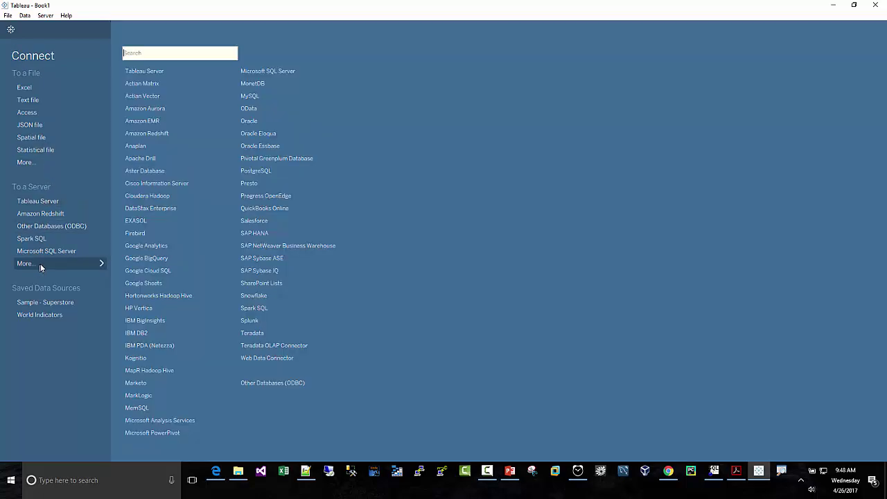
left_click(141, 138)
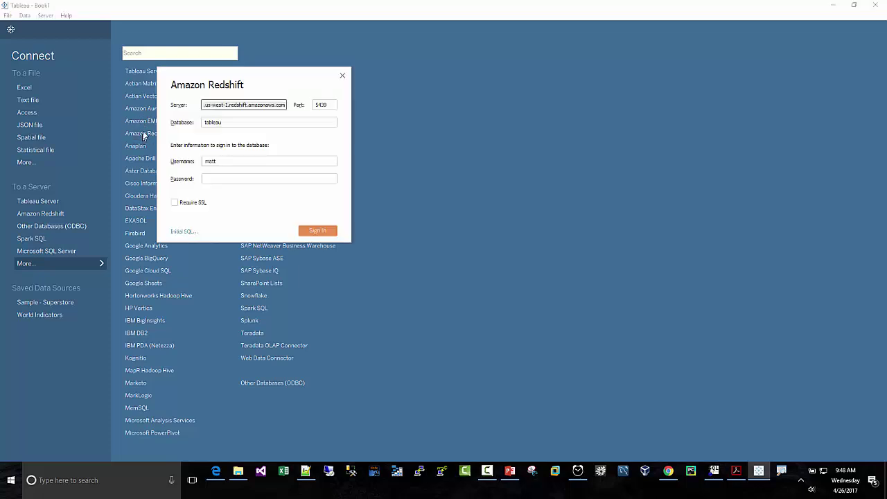
left_click(223, 162)
left_click(668, 472)
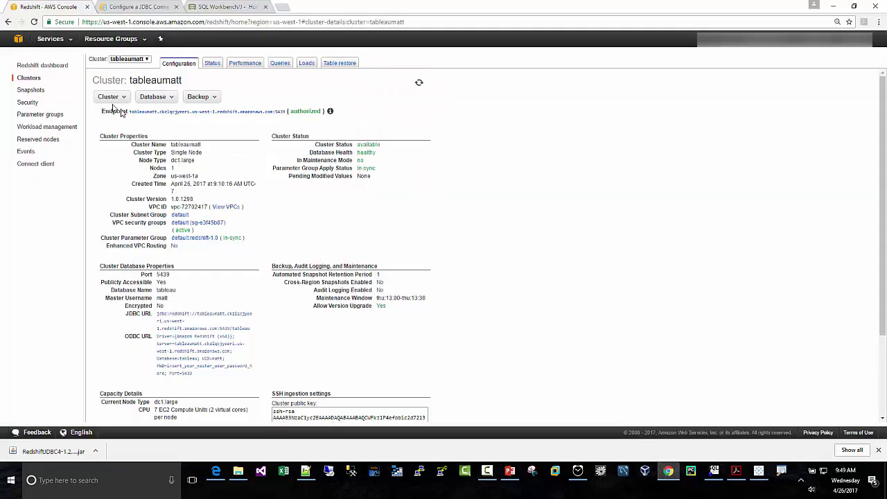
- Copy the tableaumatt cluster's endpoint address from its Configuration page
left_click(30, 79)
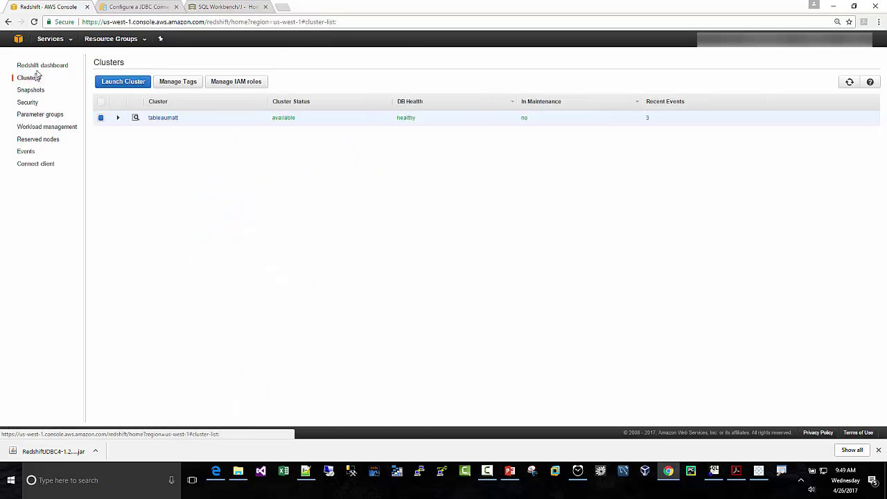
left_click(159, 119)
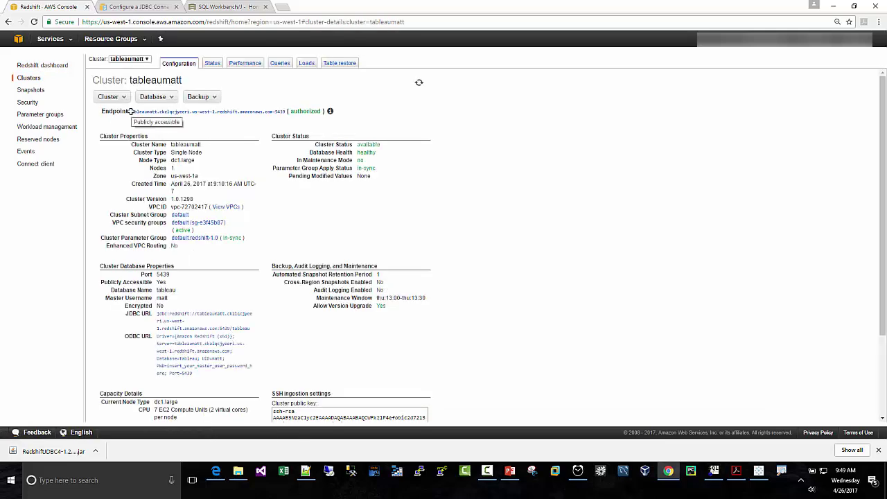
left_click_drag(130, 113, 284, 113)
right_click(259, 113)
left_click(276, 117)
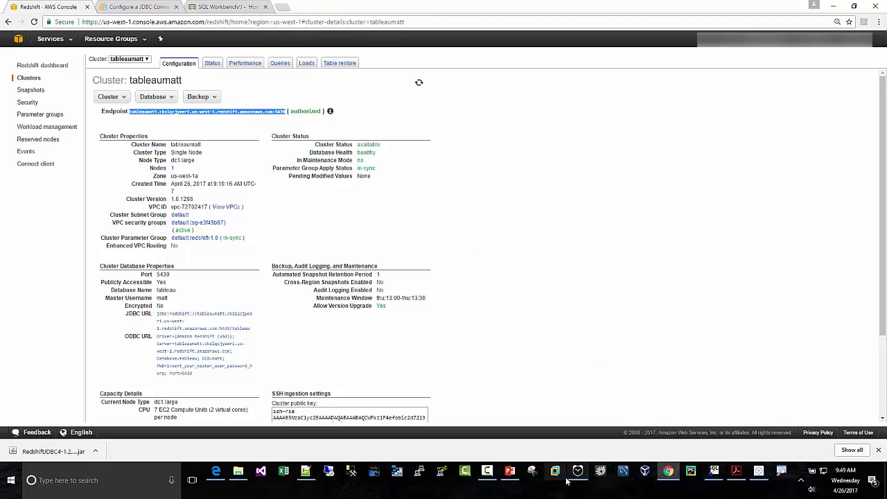
- Set Server to the cluster endpoint without :5439, keep port 5439, enter the password and sign in
left_click(759, 471)
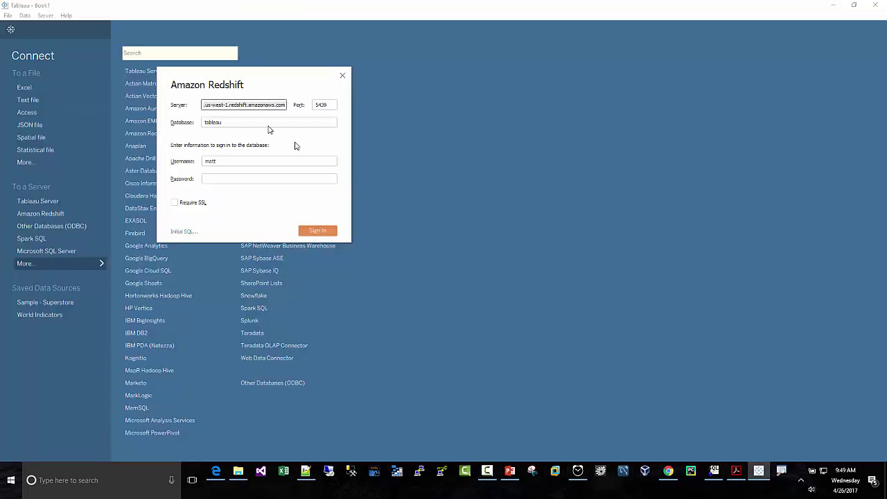
left_click_drag(285, 105, 181, 108)
right_click(217, 105)
left_click(236, 146)
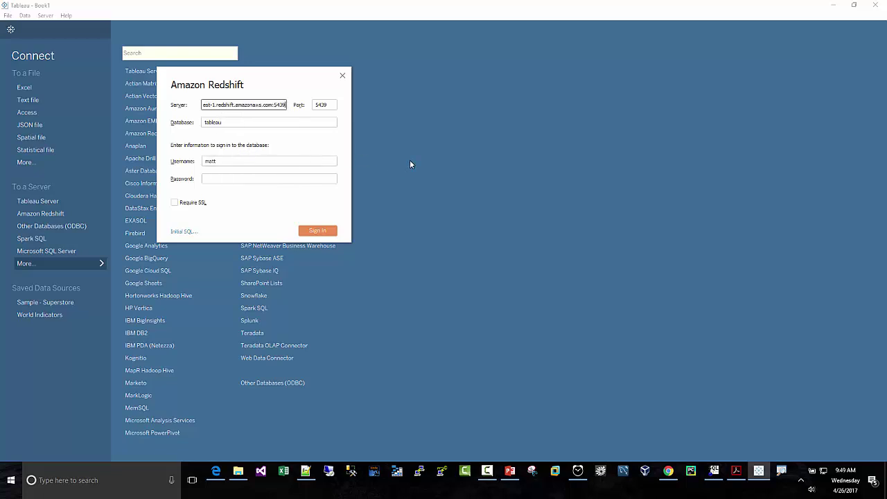
key("BackSpace")
key("BackSpace")
key("BackSpace")
key("BackSpace")
key("BackSpace")
left_click(324, 106)
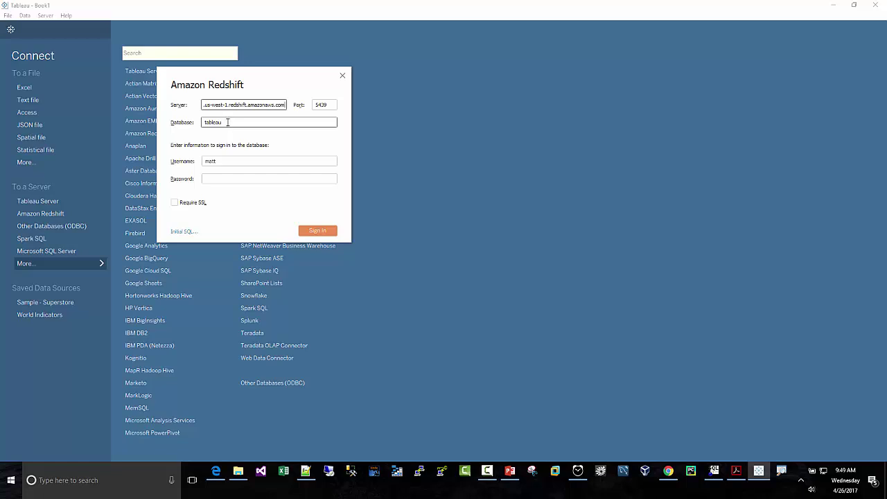
left_click(218, 178)
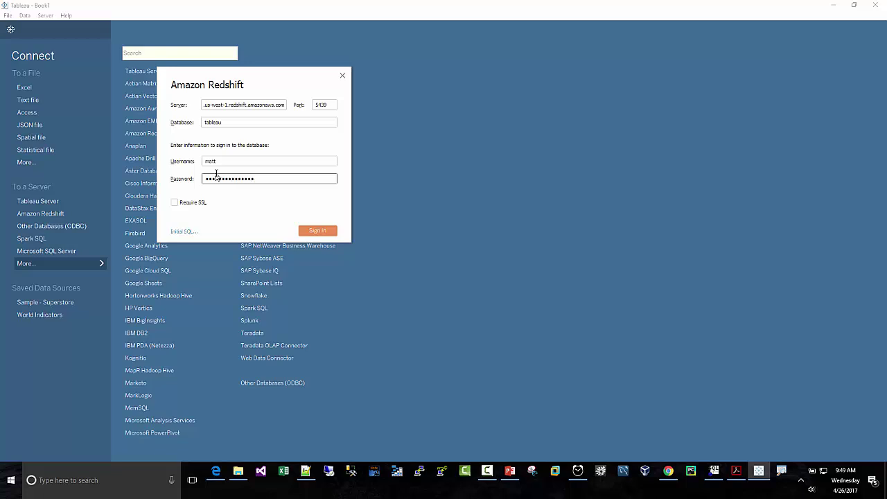
left_click(311, 232)
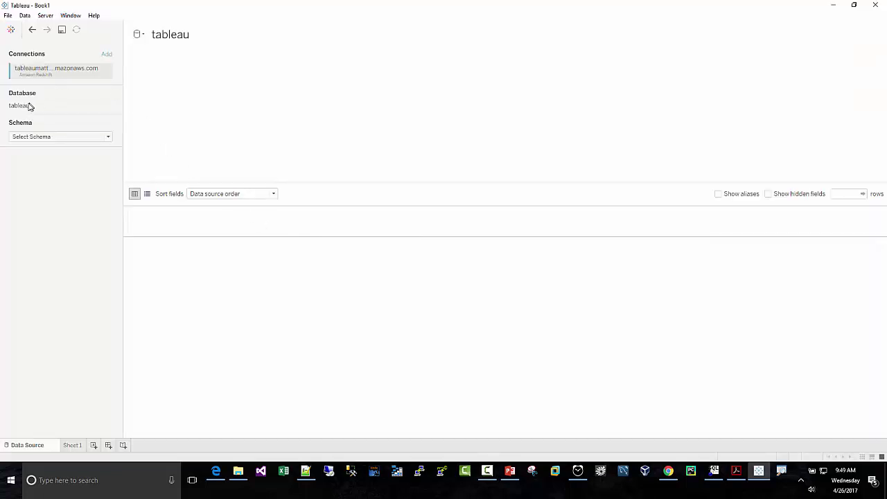
- Select the public schema in Tableau so the color_shape_combos table appears
left_click(109, 139)
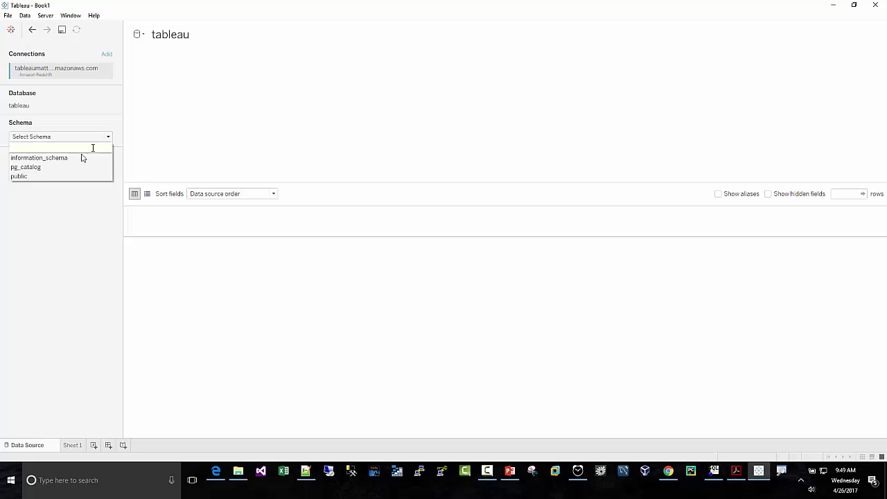
left_click(28, 177)
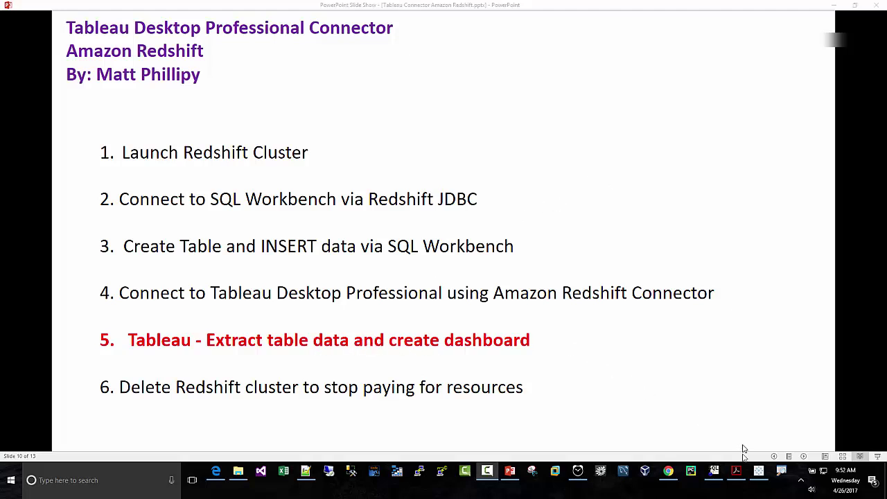
- Add color_shape_combos to the data source canvas and load its 10 rows with Update Now
left_click(759, 471)
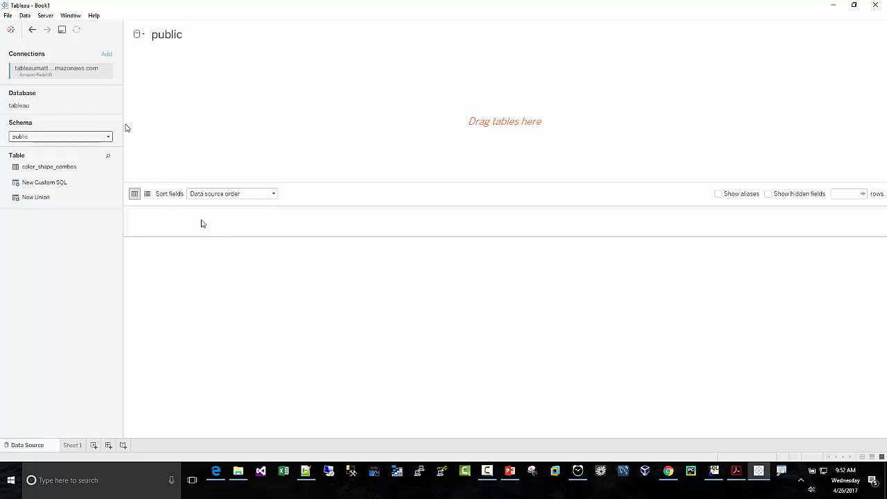
left_click_drag(51, 169, 351, 137)
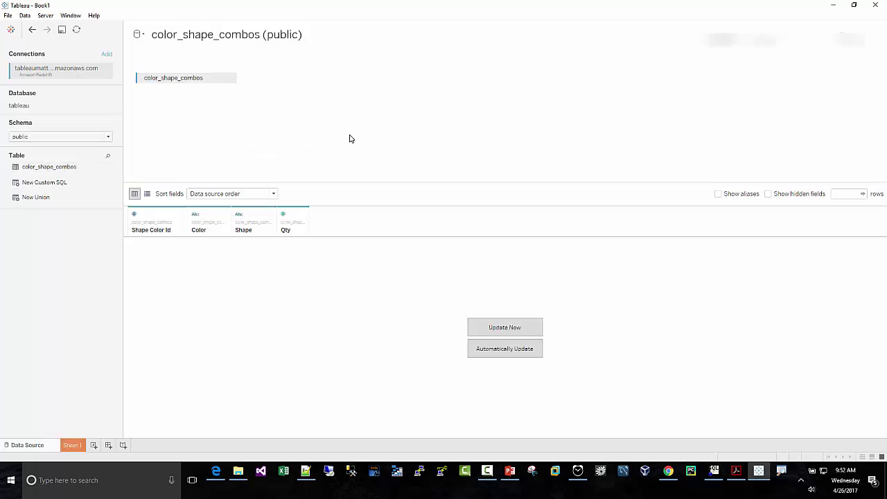
left_click(494, 330)
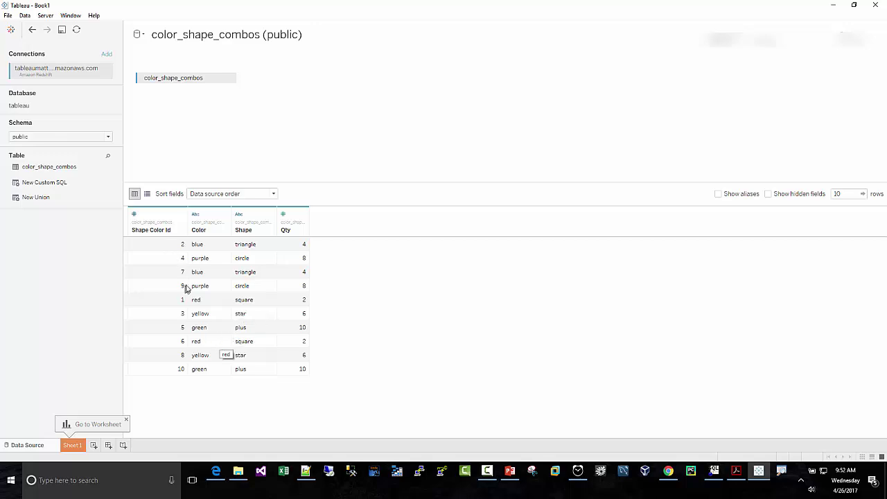
- On Sheet 1, build a chart with Color and Shape on Columns and SUM(Qty) on Rows
left_click(75, 450)
left_click(65, 282)
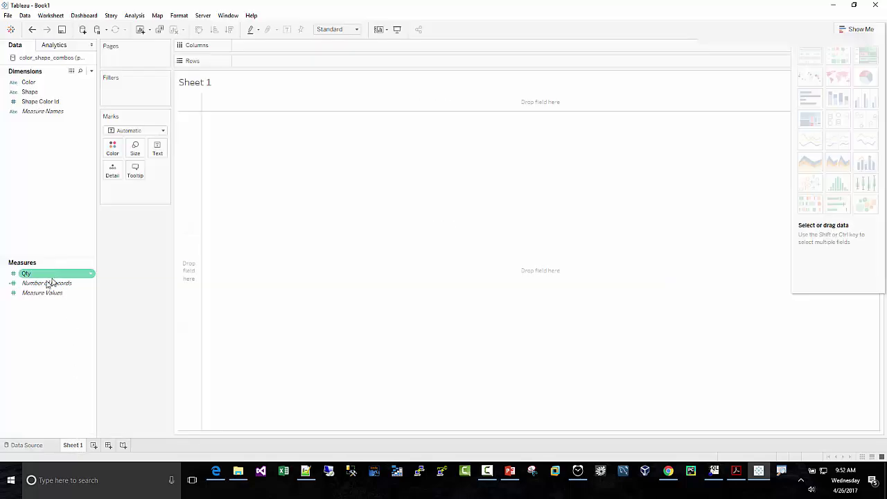
left_click_drag(29, 84, 101, 62)
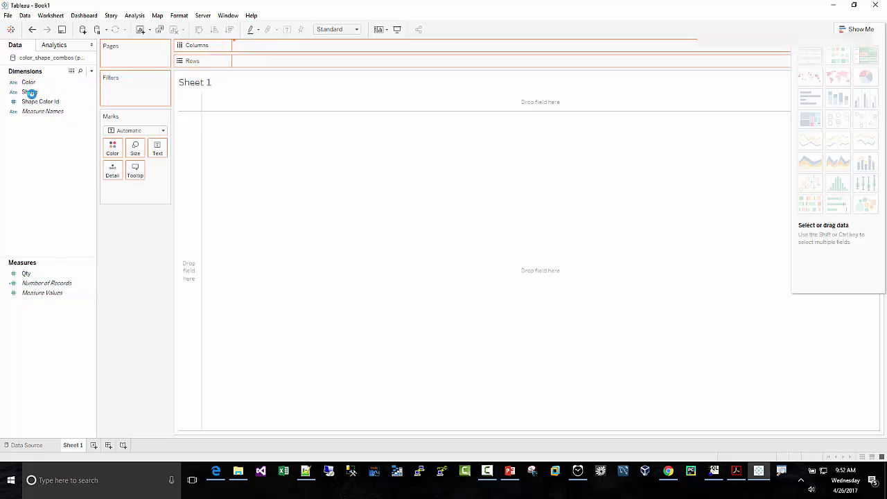
left_click_drag(29, 91, 314, 51)
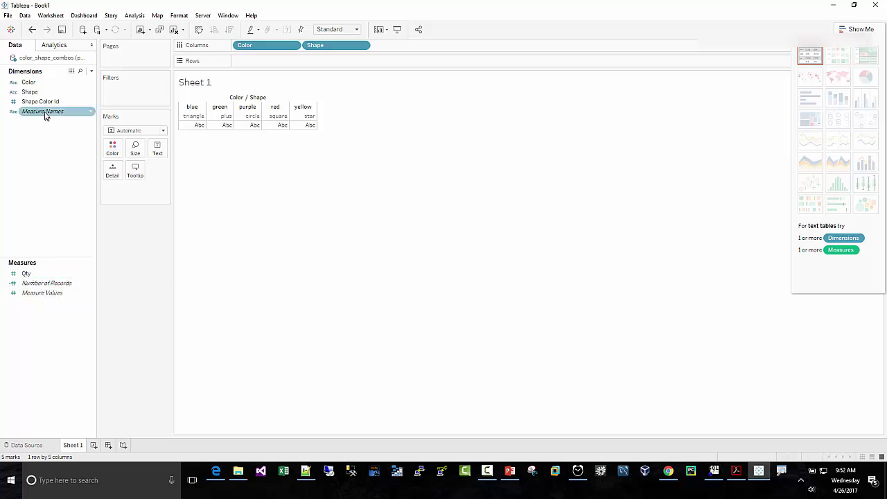
left_click_drag(26, 273, 273, 64)
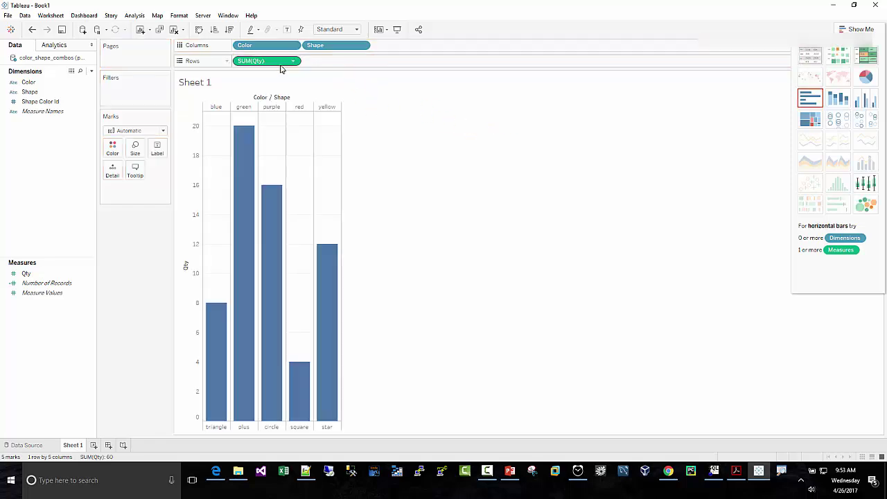
- Switch to the circle view, colouring marks by Color and shaping them by Shape
left_click(838, 123)
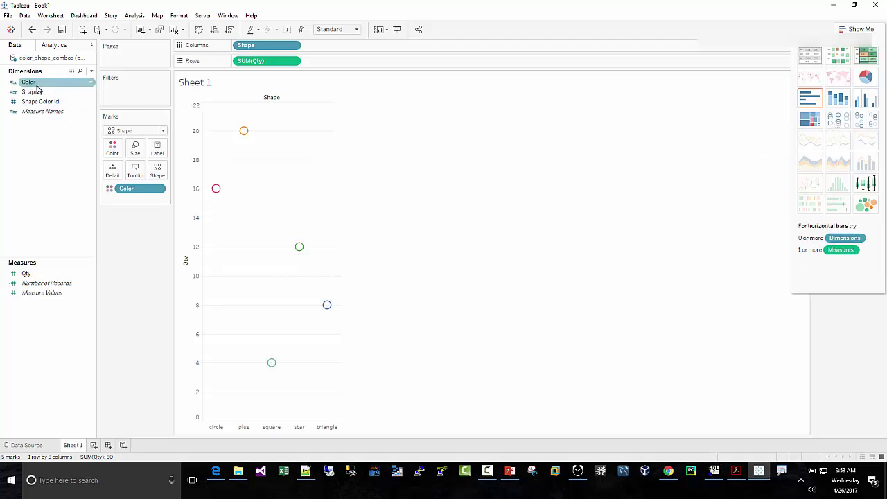
left_click_drag(32, 82, 113, 150)
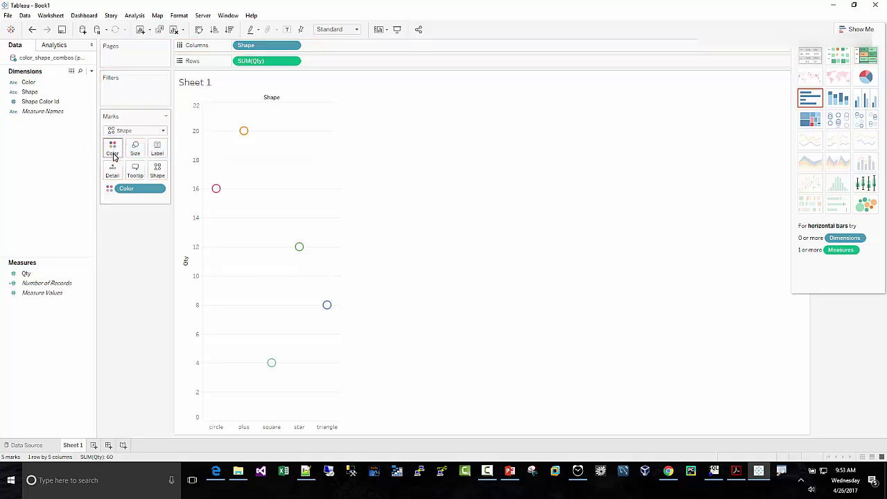
left_click_drag(27, 101, 154, 177)
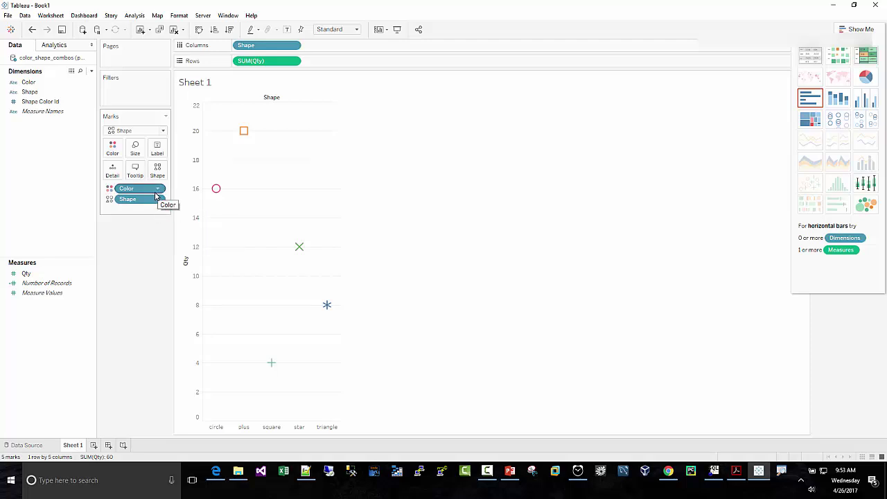
- Give the green, purple, red and yellow Color values their matching palette colours and apply
left_click(112, 149)
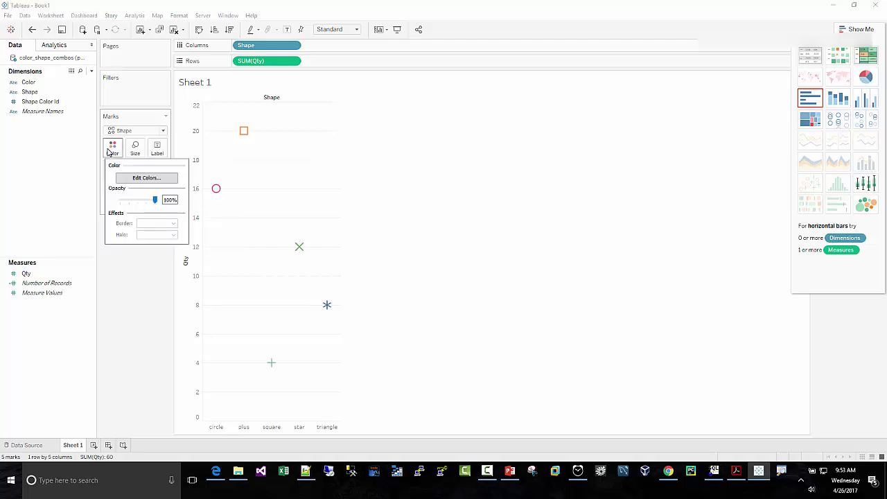
left_click(133, 179)
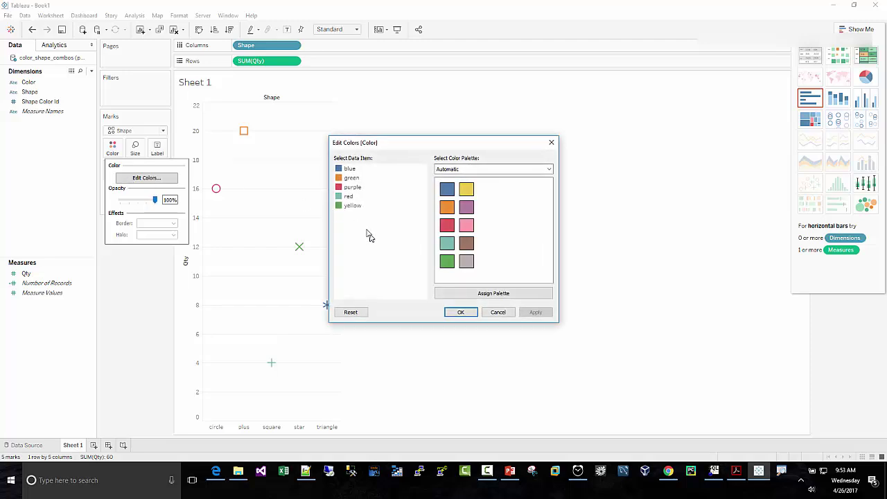
left_click(352, 178)
left_click(447, 261)
left_click(352, 187)
left_click(466, 206)
left_click(349, 197)
left_click(352, 206)
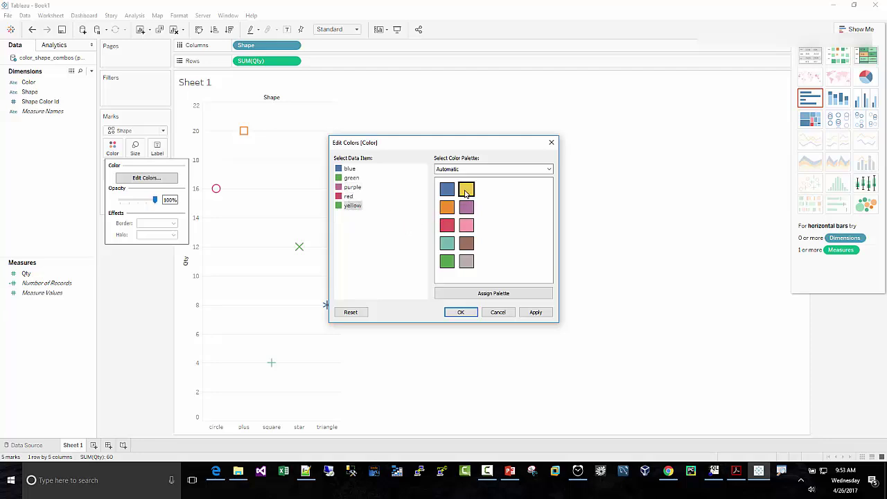
left_click(466, 189)
left_click(536, 311)
left_click(458, 313)
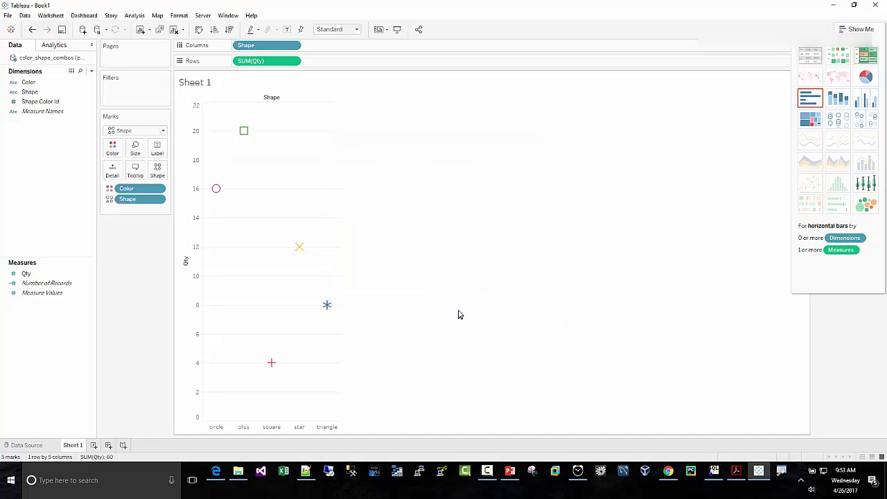
- Switch to the Filled shape palette and assign filled circle and plus to their values
left_click(156, 171)
left_click(469, 198)
left_click(468, 213)
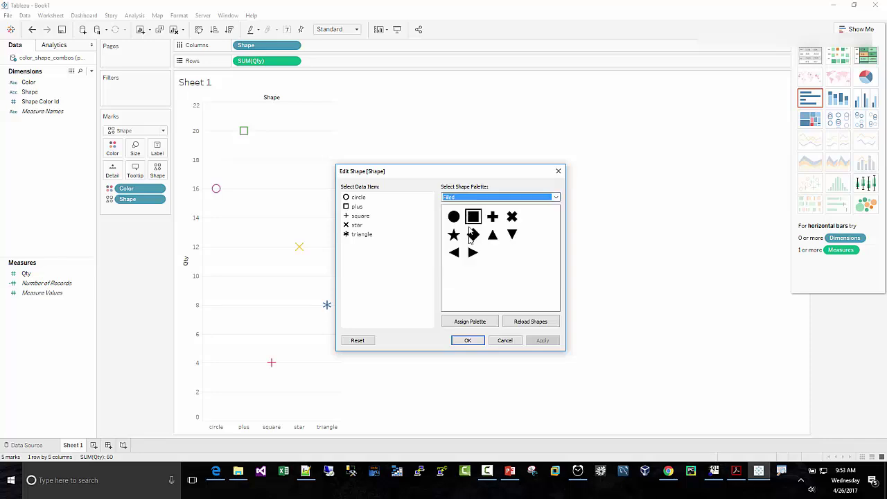
left_click(357, 198)
left_click(453, 217)
left_click(357, 208)
left_click(492, 217)
- Assign filled square, star and triangle shapes to their matching values and apply
left_click(360, 216)
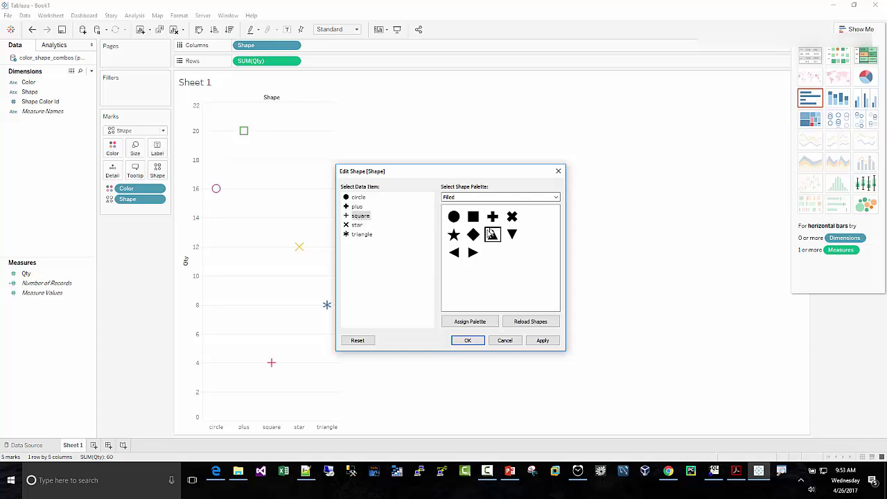
left_click(473, 216)
left_click(358, 225)
left_click(453, 235)
left_click(361, 236)
left_click(493, 235)
left_click(542, 341)
left_click(468, 340)
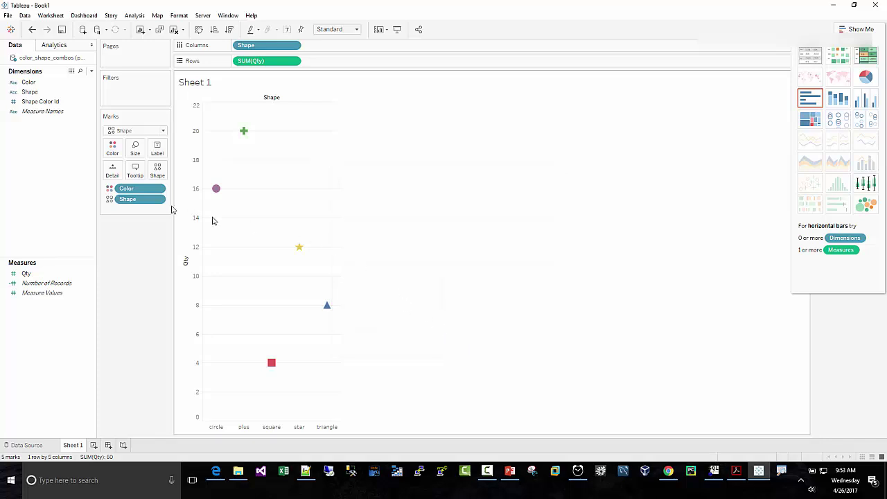
- Enlarge all the filled shape marks using the Marks card Size slider
left_click_drag(45, 105, 499, 220)
left_click(136, 146)
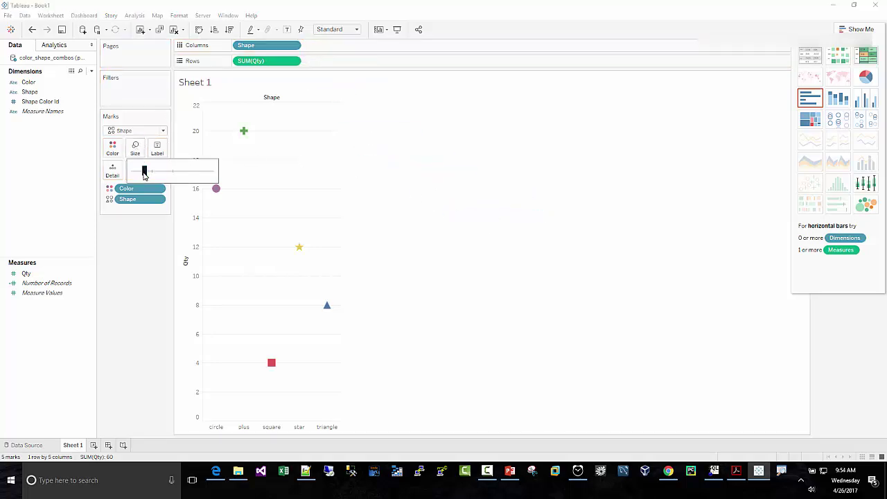
left_click_drag(142, 170, 164, 171)
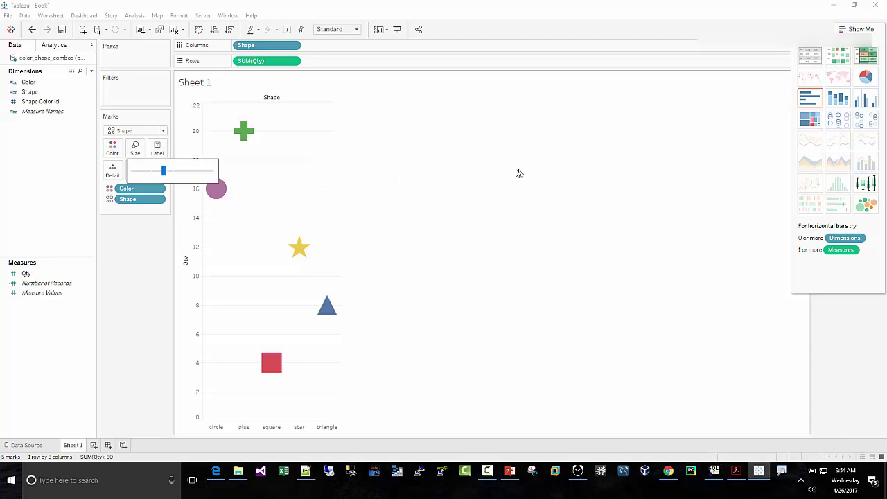
mouse_move(216, 190)
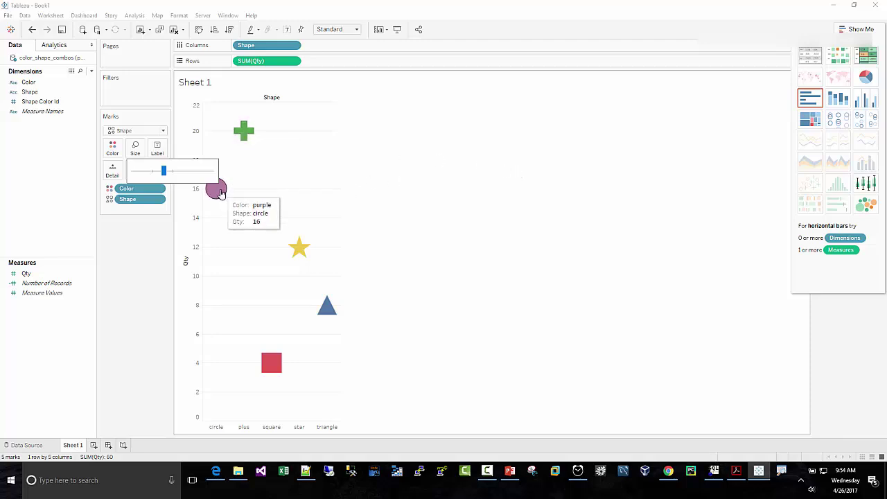
mouse_move(302, 253)
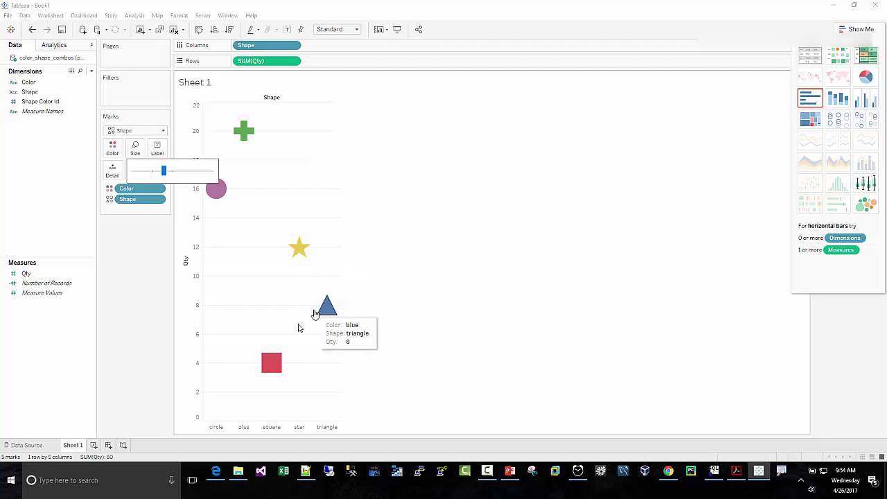
mouse_move(270, 358)
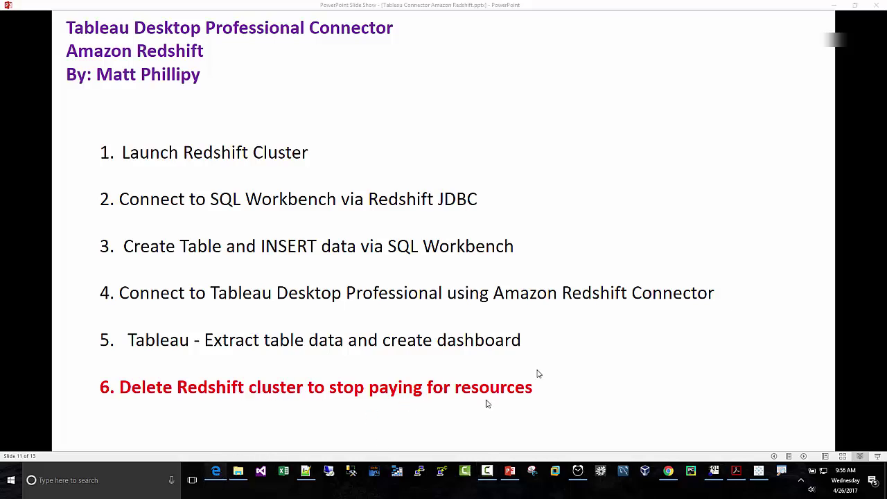
- Delete the tableaumatt Redshift cluster with no final snapshot and confirm it shows deleting
left_click(668, 471)
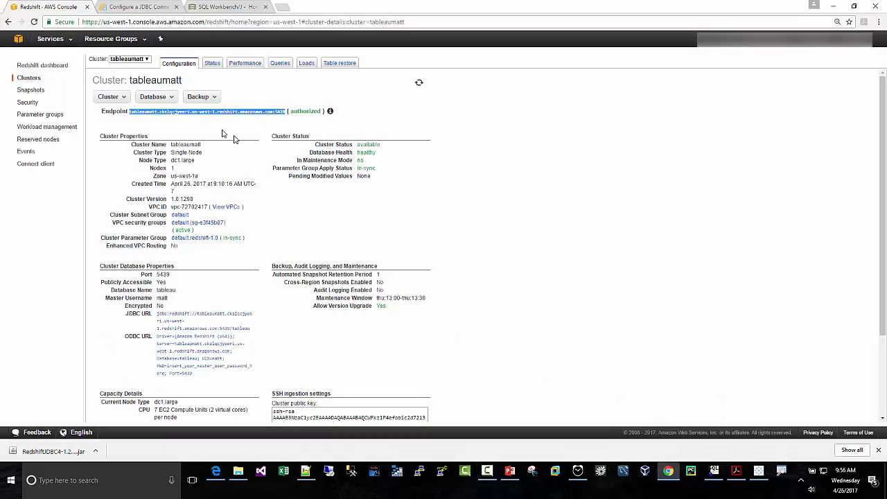
left_click(35, 66)
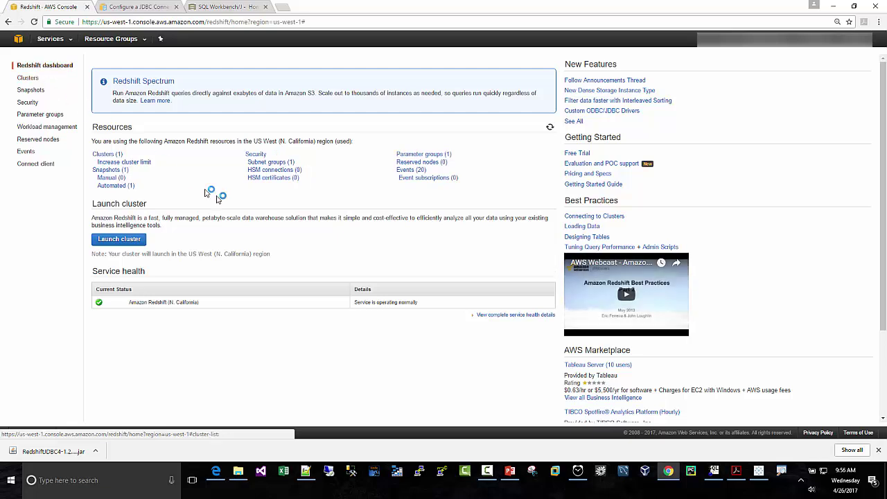
left_click(113, 154)
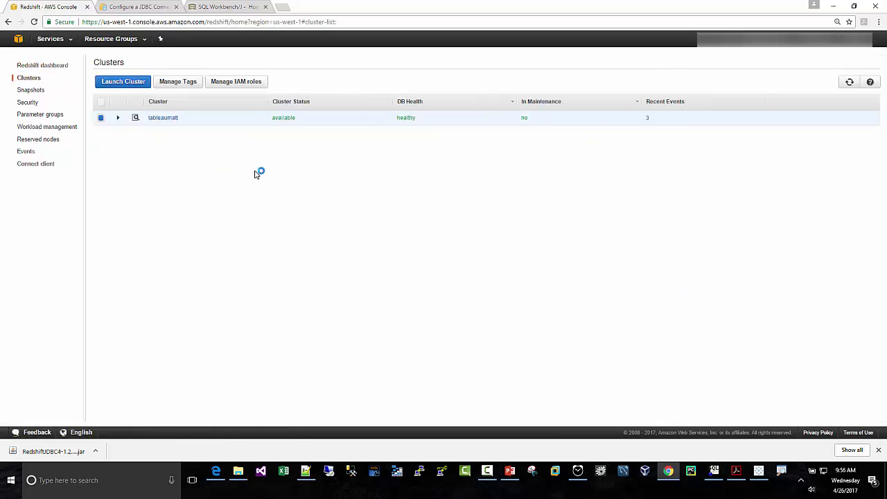
left_click(164, 119)
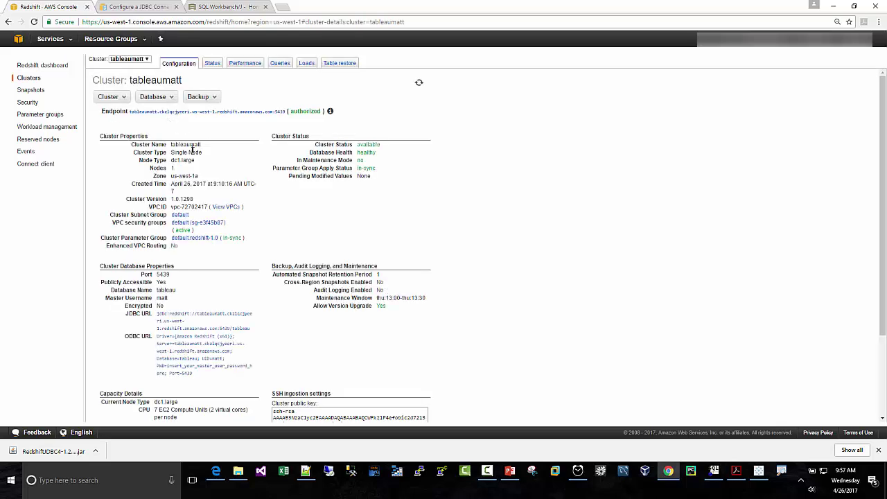
left_click(124, 99)
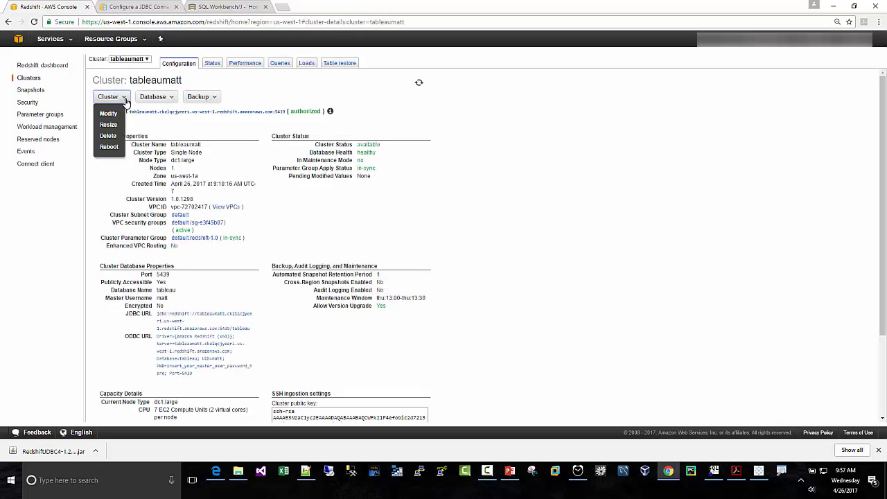
left_click(110, 138)
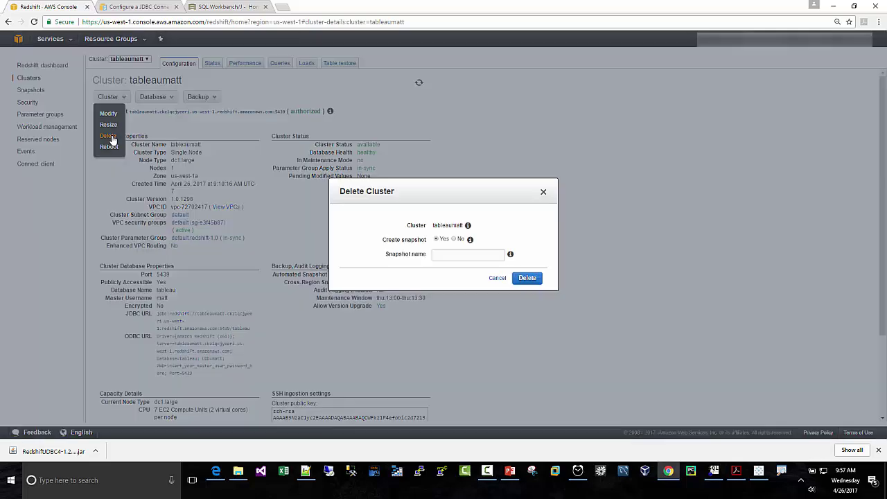
left_click(455, 240)
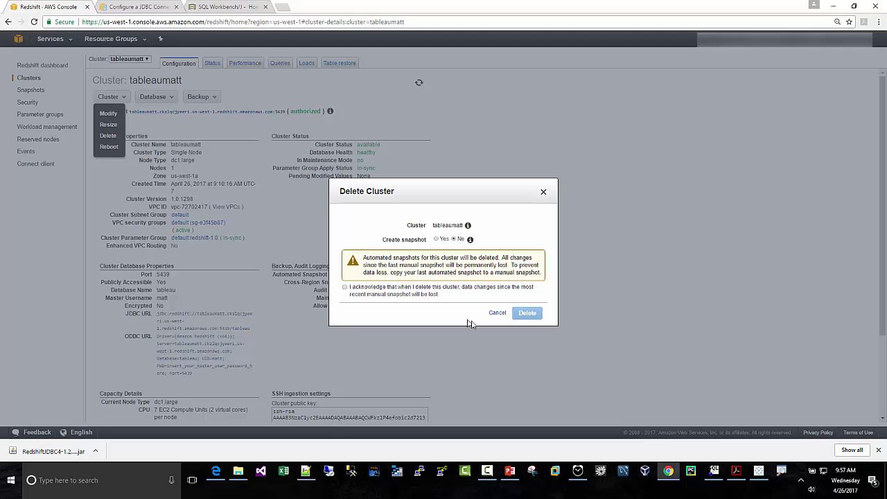
left_click(345, 288)
left_click(526, 313)
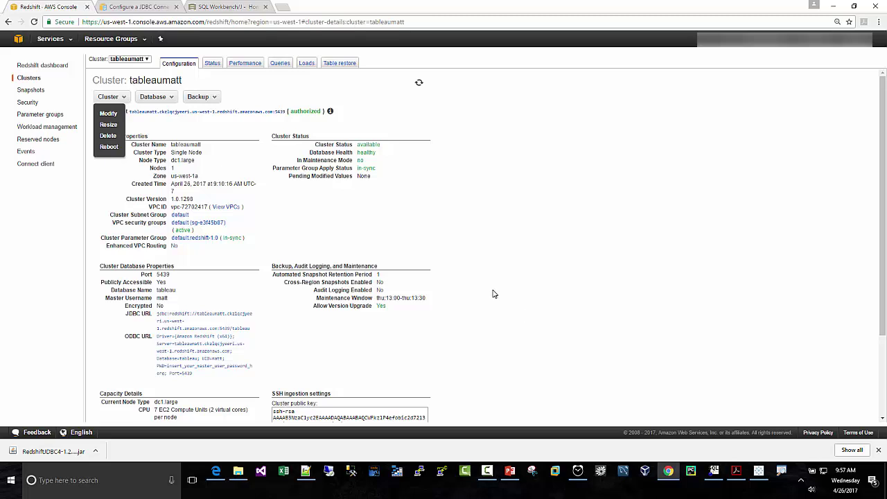
left_click(29, 79)
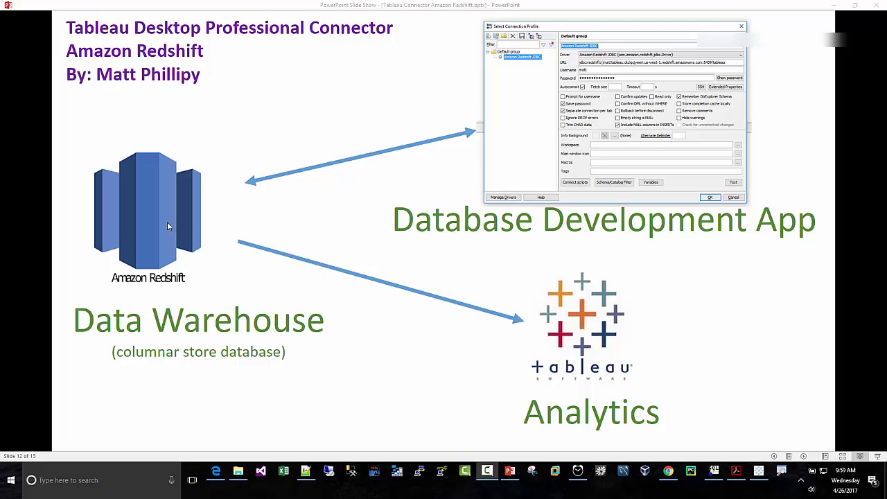
- Minimize Tableau and advance to the closing slide 13 with the profile links
left_click(758, 473)
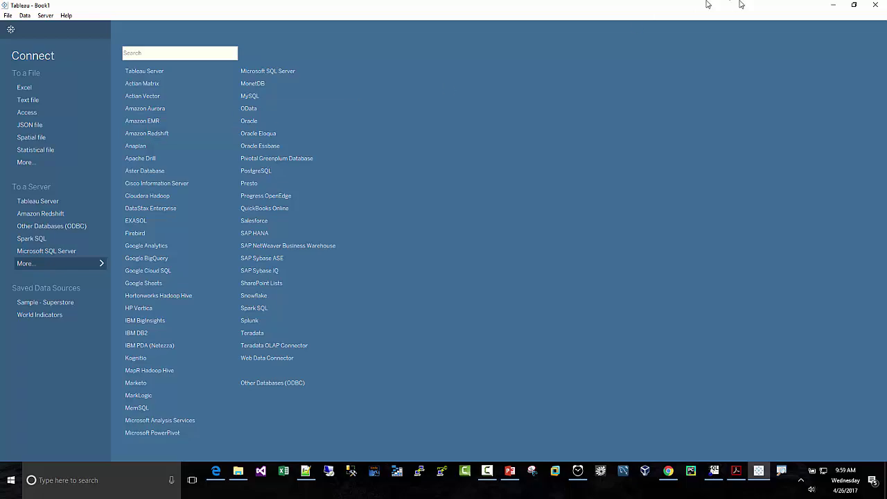
left_click(833, 5)
left_click(431, 178)
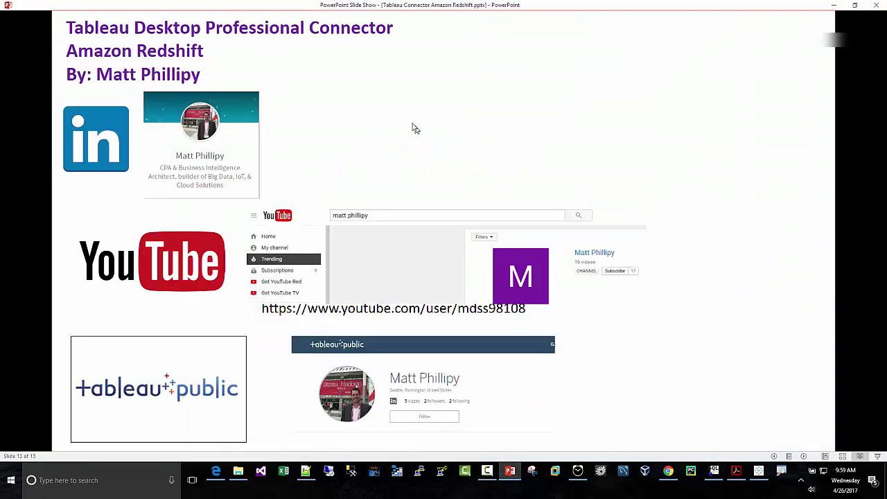